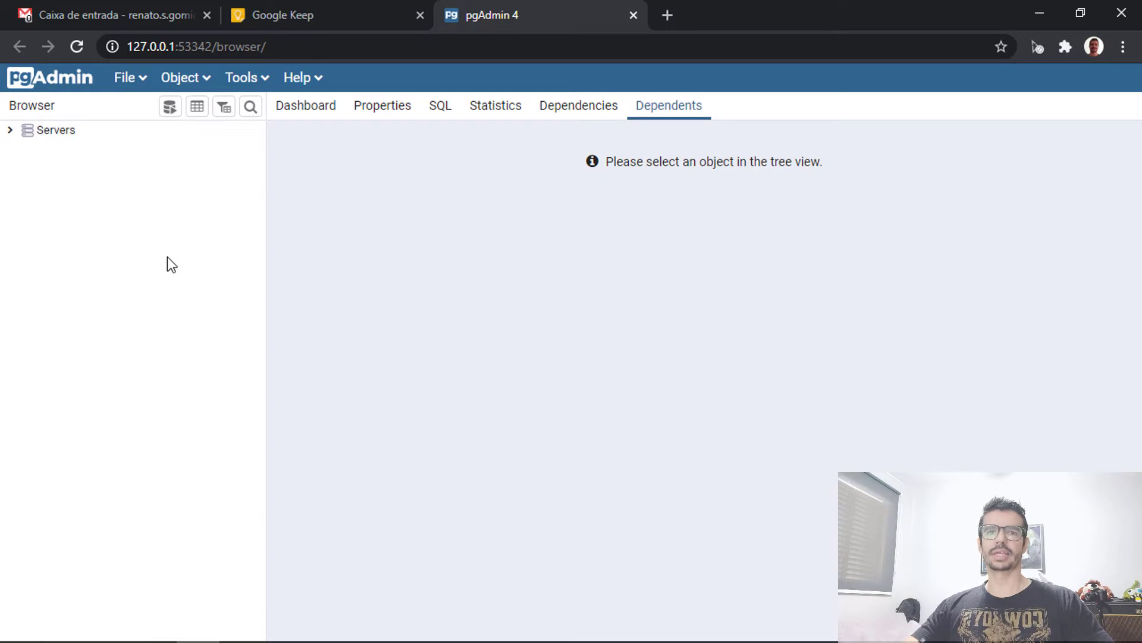
Expand the server tree through PostgreSQL 12 to its Databases group, leaving the postgres database collapsed
{"action": "left_click", "coordinate": [10, 132]}
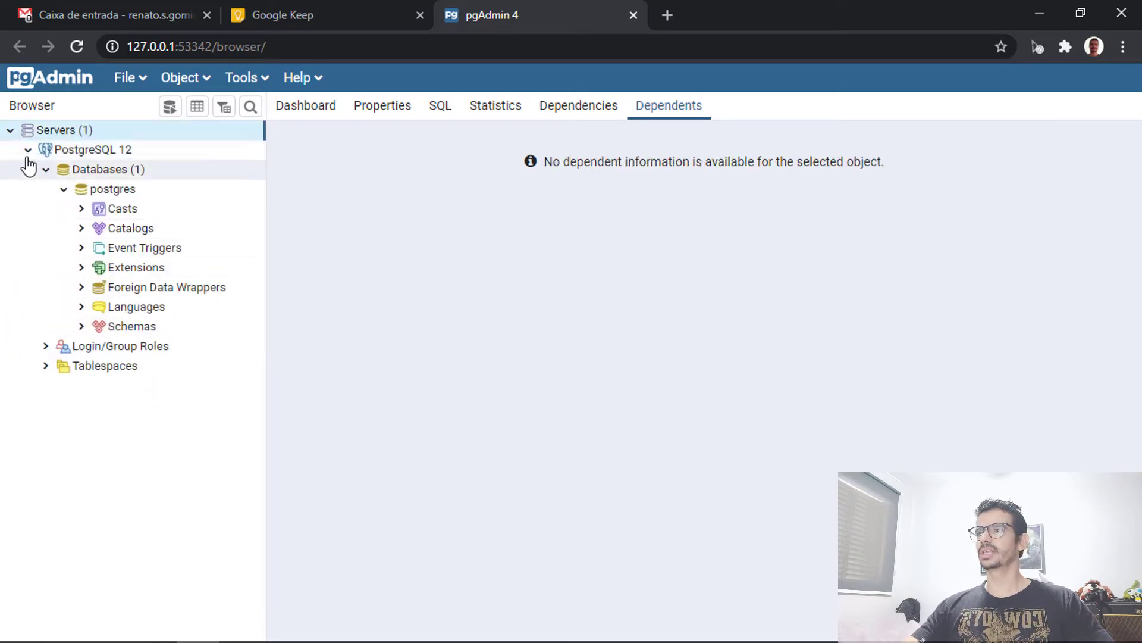
{"action": "left_click", "coordinate": [28, 149]}
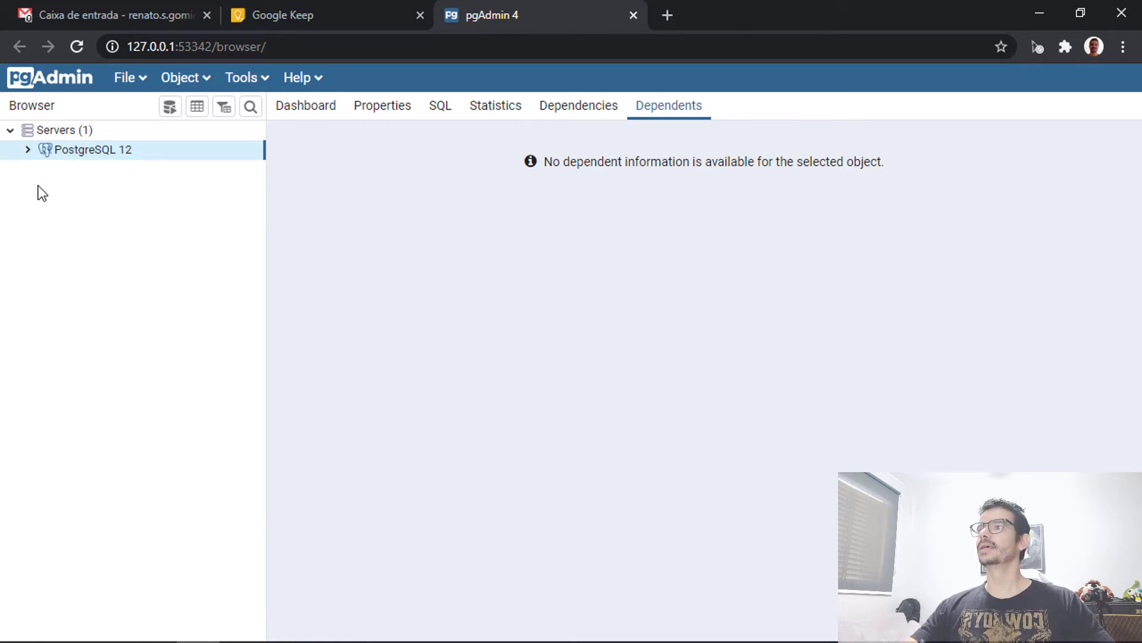
{"action": "left_click", "coordinate": [28, 151]}
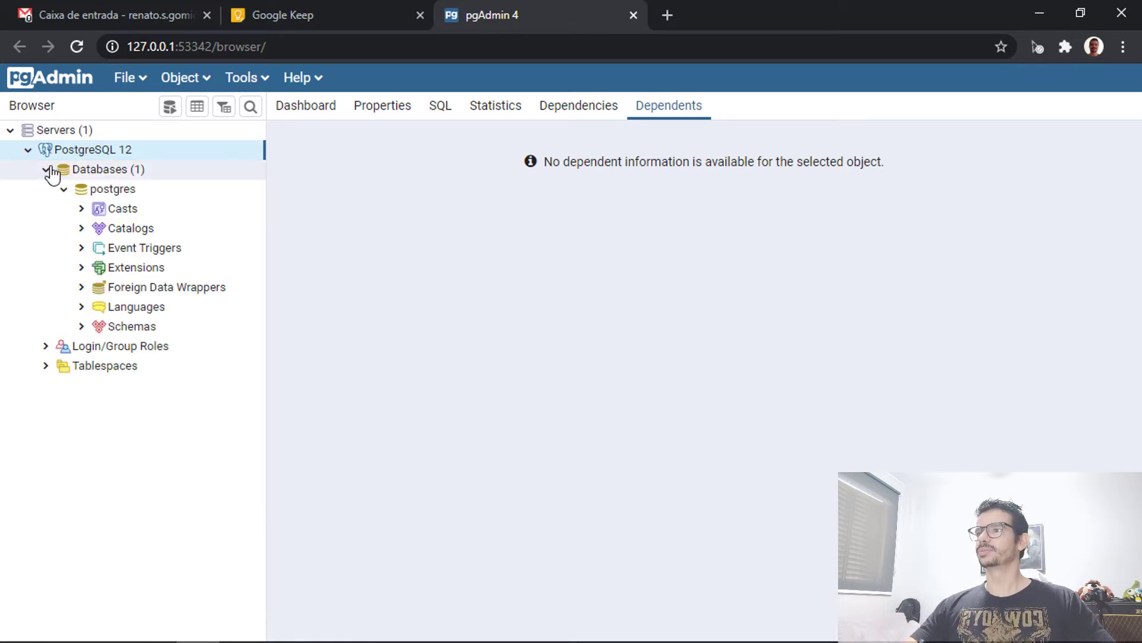
{"action": "left_click", "coordinate": [46, 170]}
{"action": "left_click", "coordinate": [90, 154]}
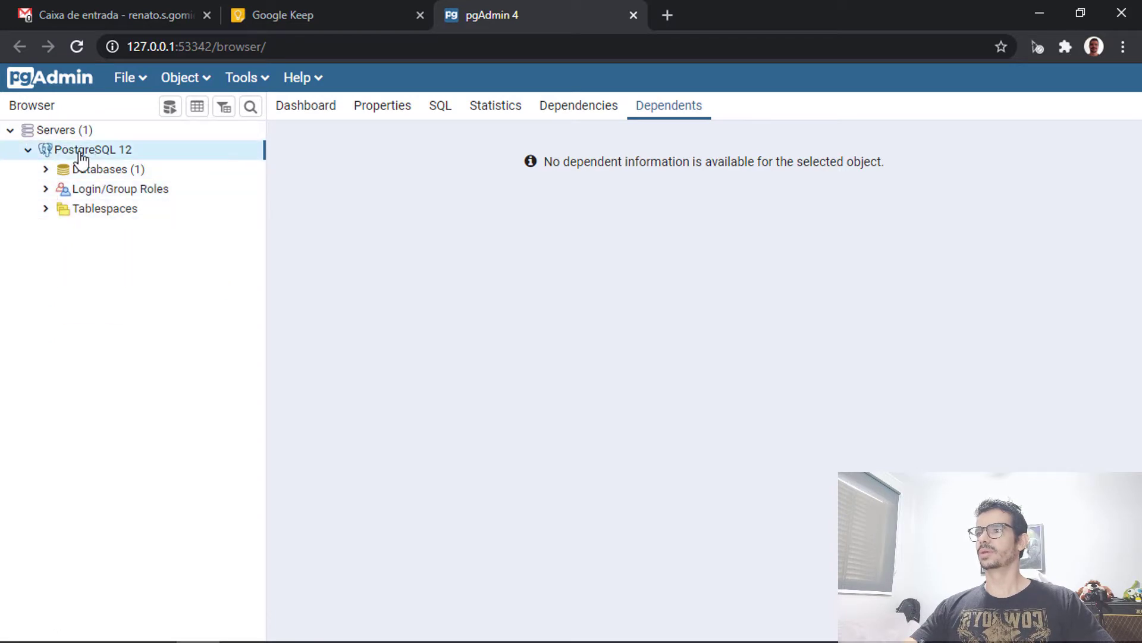
{"action": "left_click", "coordinate": [88, 172]}
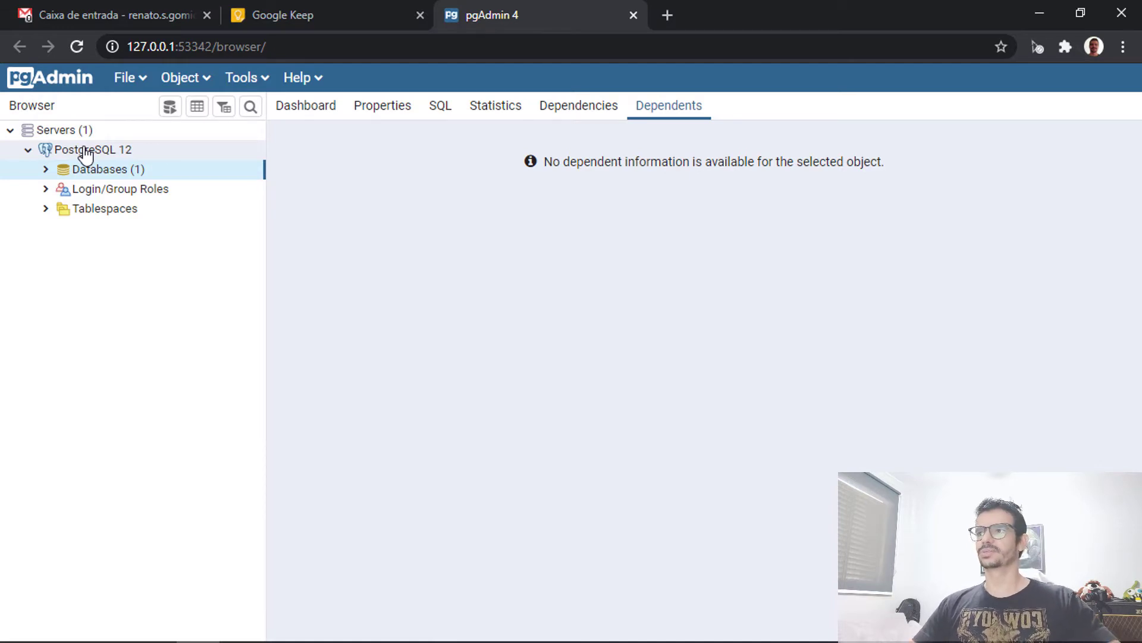
{"action": "left_click", "coordinate": [48, 171]}
{"action": "left_click", "coordinate": [68, 192]}
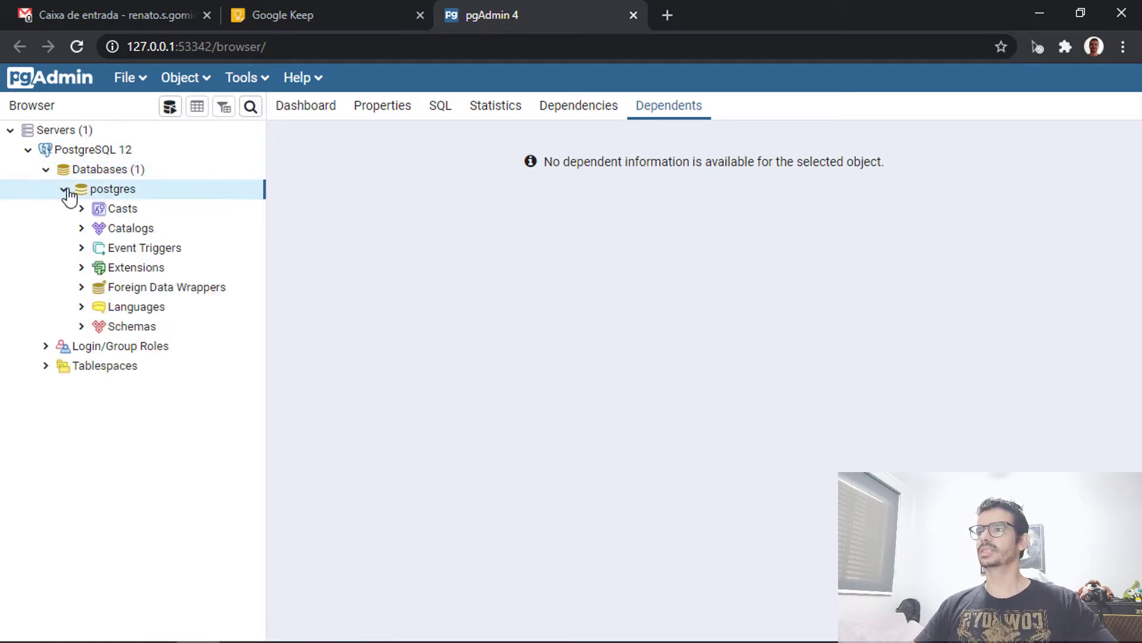
{"action": "left_click", "coordinate": [66, 189]}
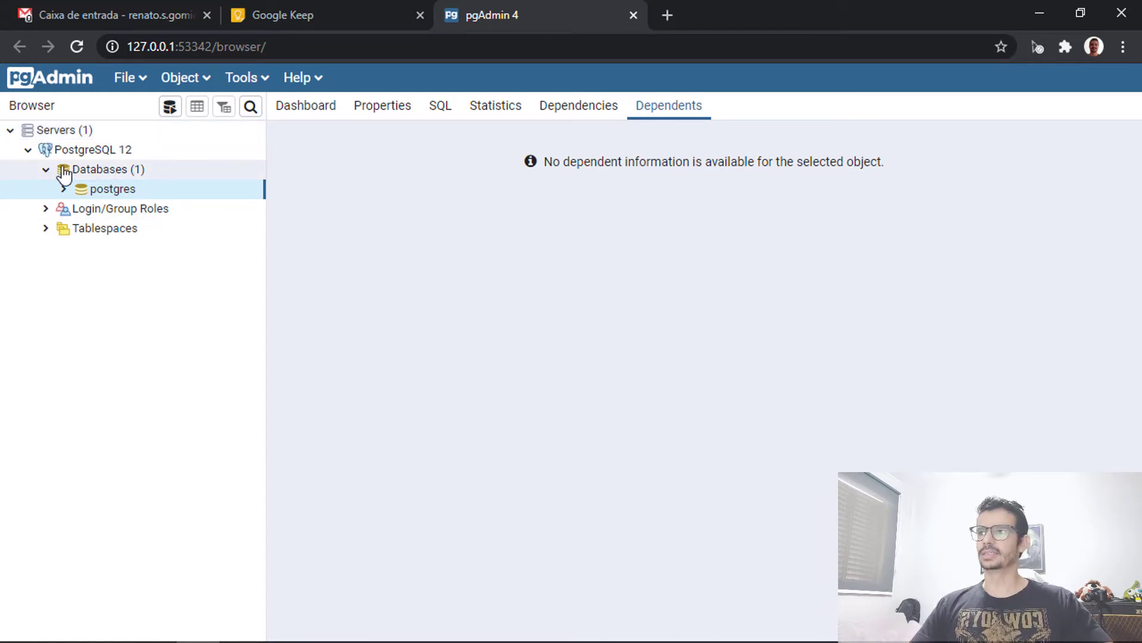
Create a database named supermercado on PostgreSQL 12, keeping postgres as its owner
{"action": "left_click", "coordinate": [102, 173]}
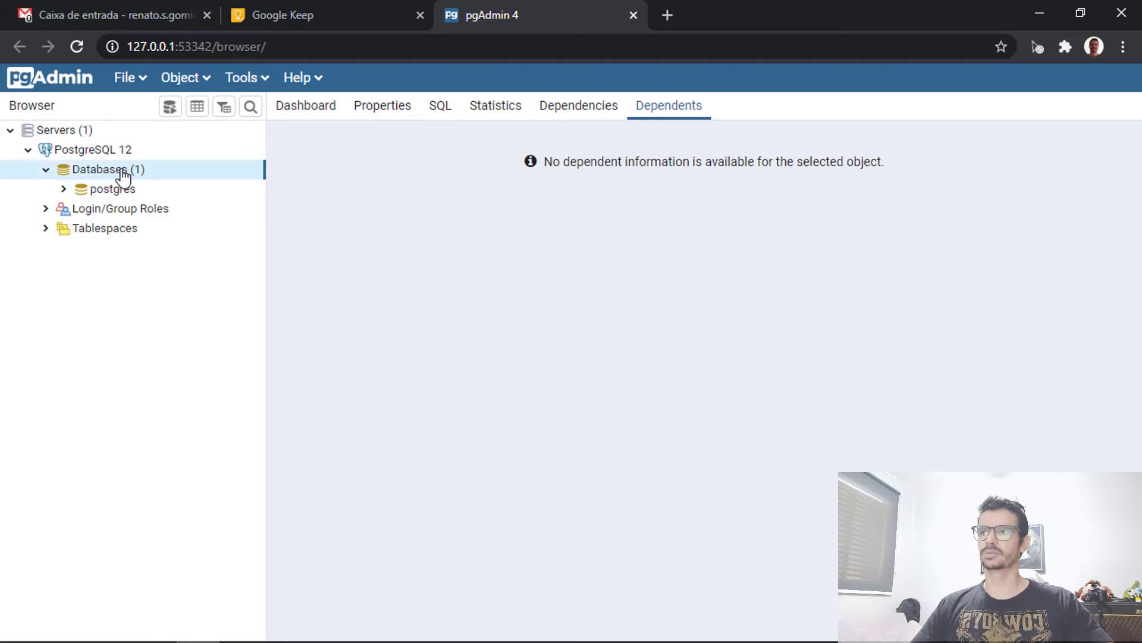
{"action": "right_click", "coordinate": [122, 173]}
{"action": "mouse_move", "coordinate": [230, 196]}
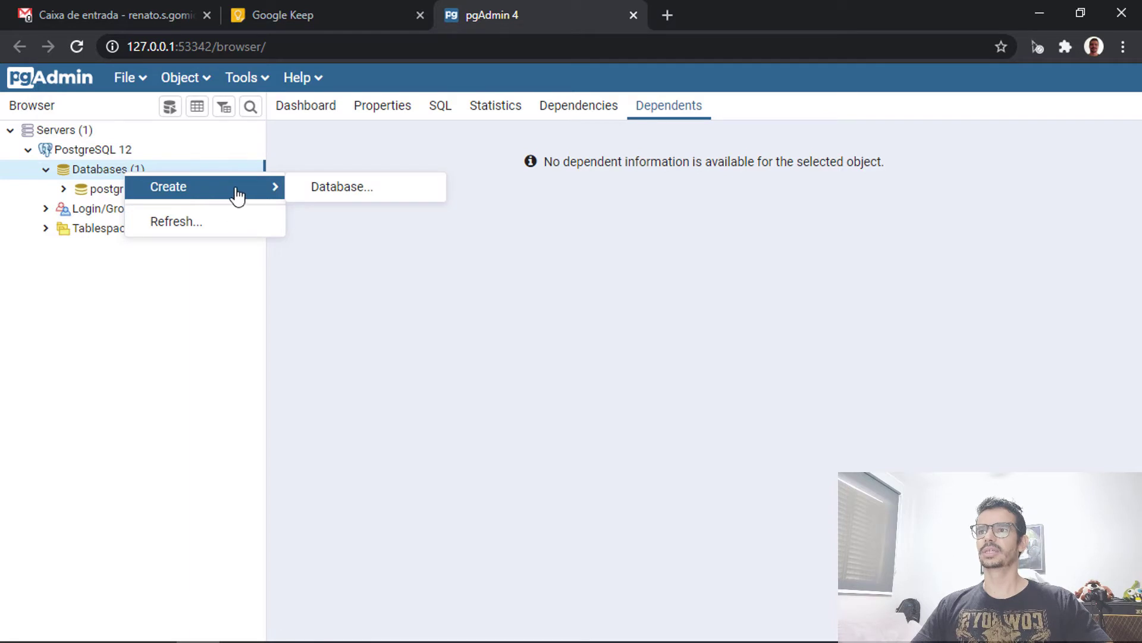
{"action": "left_click", "coordinate": [364, 198]}
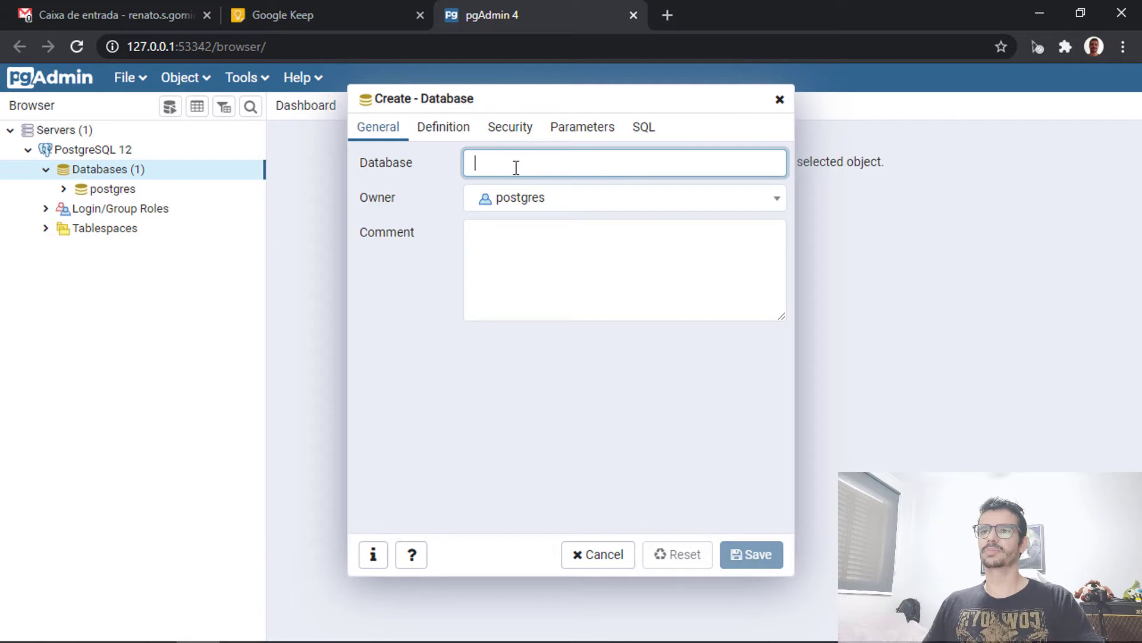
{"action": "type", "text": "su"}
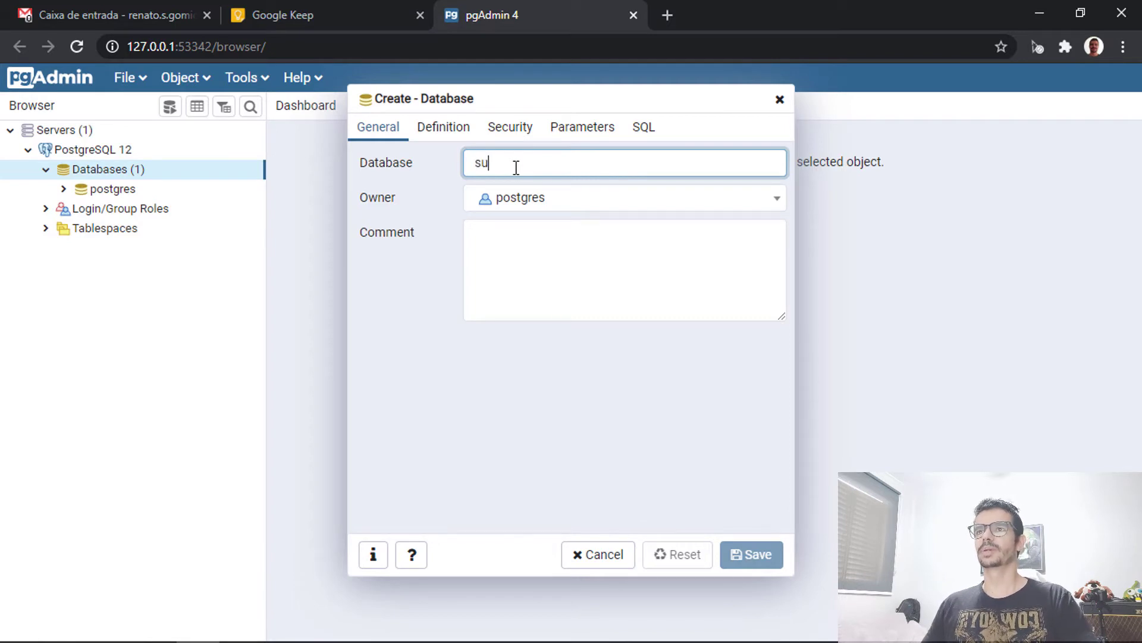
{"action": "type", "text": "permercado"}
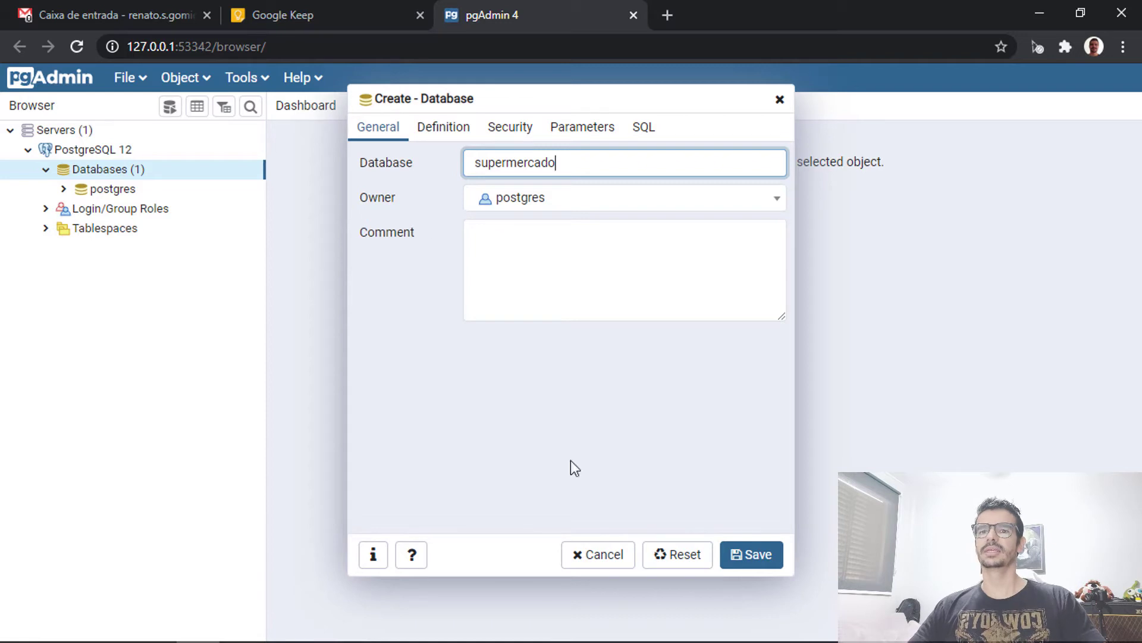
{"action": "left_click", "coordinate": [758, 564]}
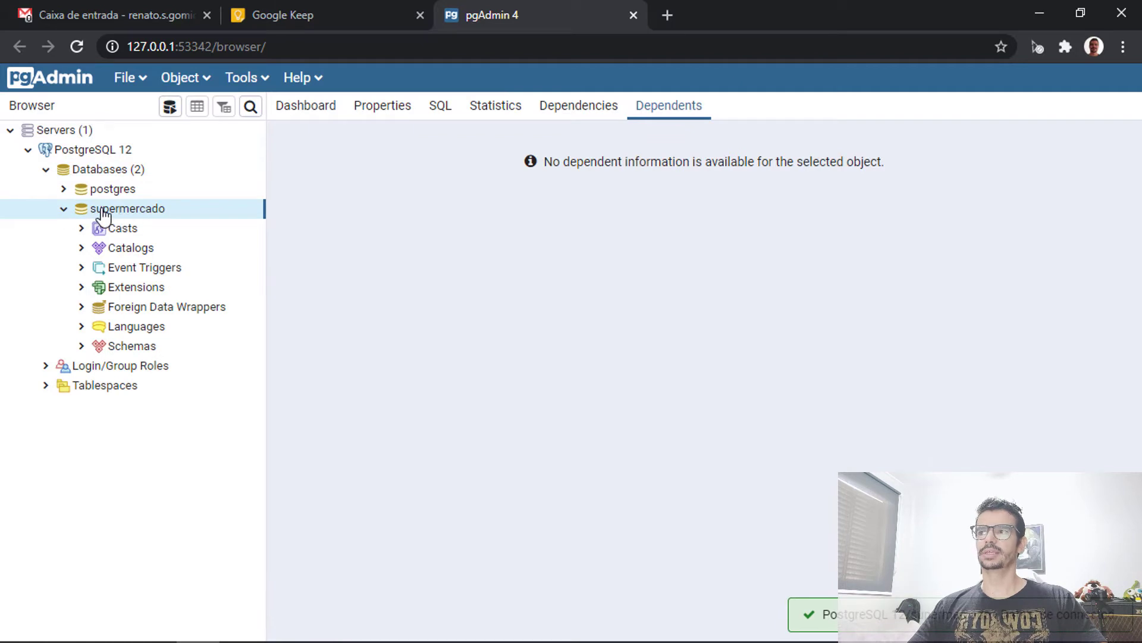
Collapse the supermercado database and review its place under the PostgreSQL 12 server and Databases group
{"action": "left_click", "coordinate": [63, 208]}
{"action": "left_click", "coordinate": [88, 151]}
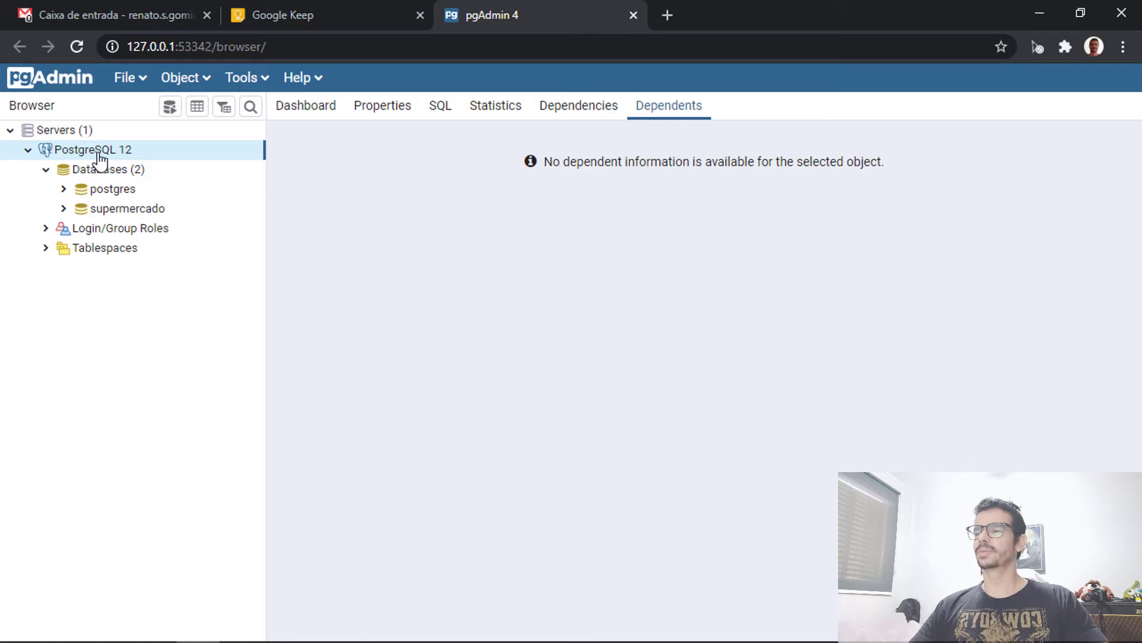
{"action": "left_click", "coordinate": [97, 173]}
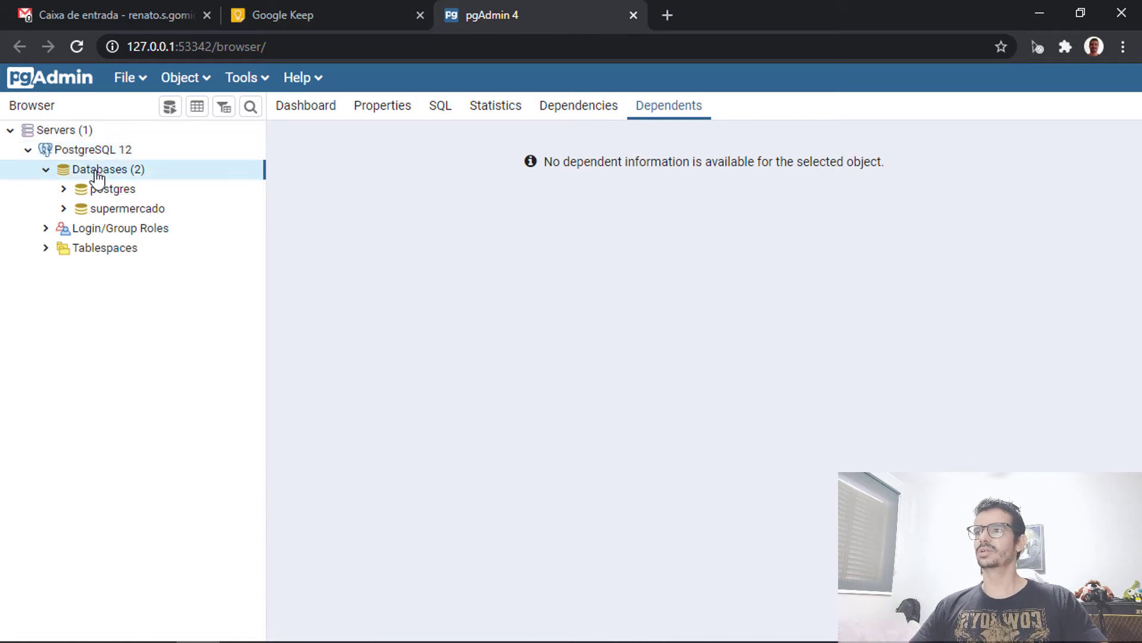
{"action": "left_click", "coordinate": [112, 211]}
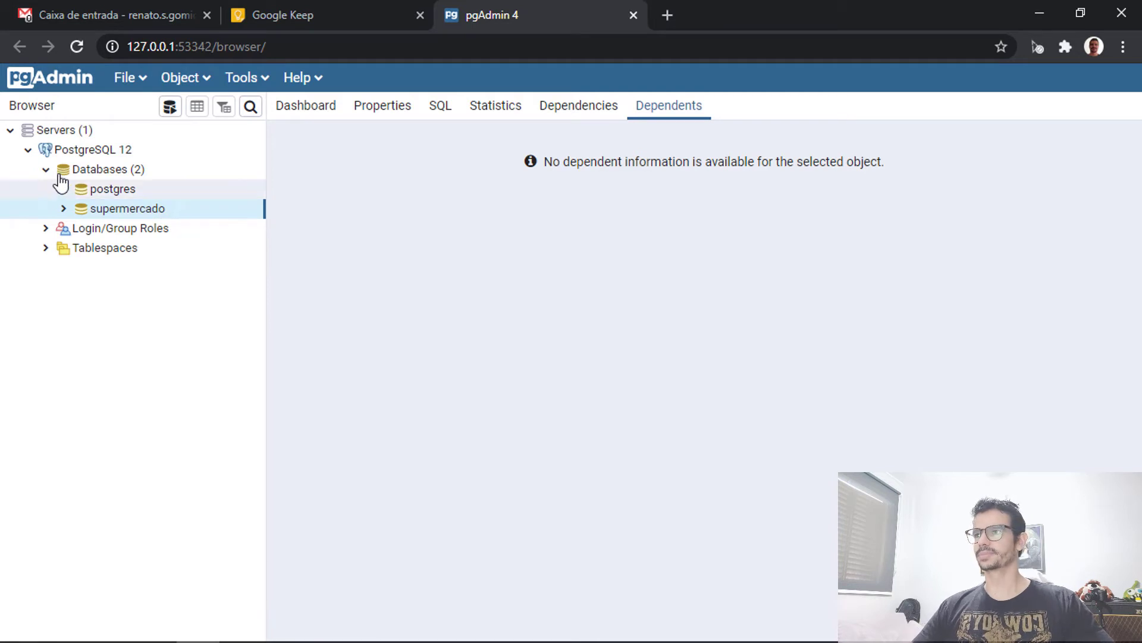
Create a second database named projeto_escola, owned by postgres, and connect to it, leaving its node collapsed
{"action": "left_click", "coordinate": [114, 172]}
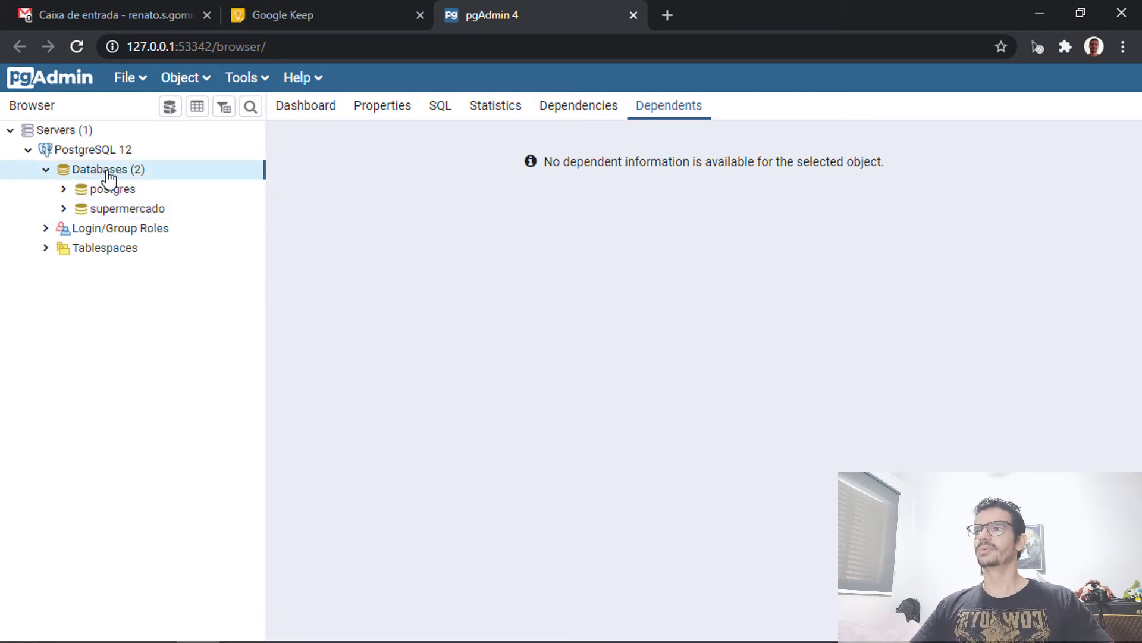
{"action": "right_click", "coordinate": [108, 175]}
{"action": "mouse_move", "coordinate": [171, 194]}
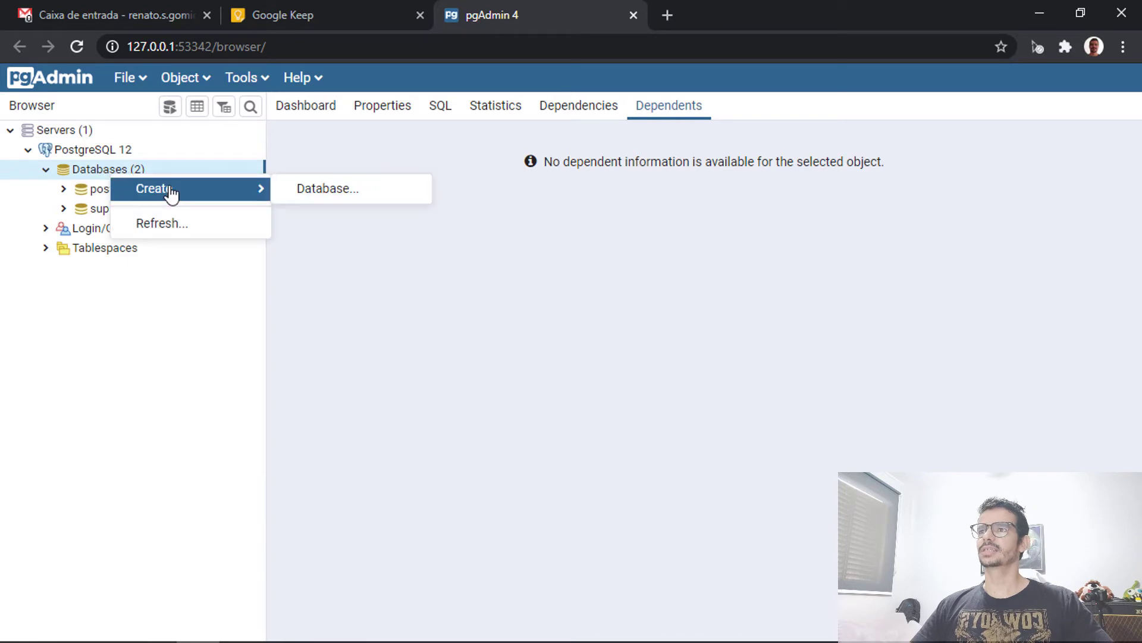
{"action": "left_click", "coordinate": [308, 192]}
{"action": "type", "text": "projet"}
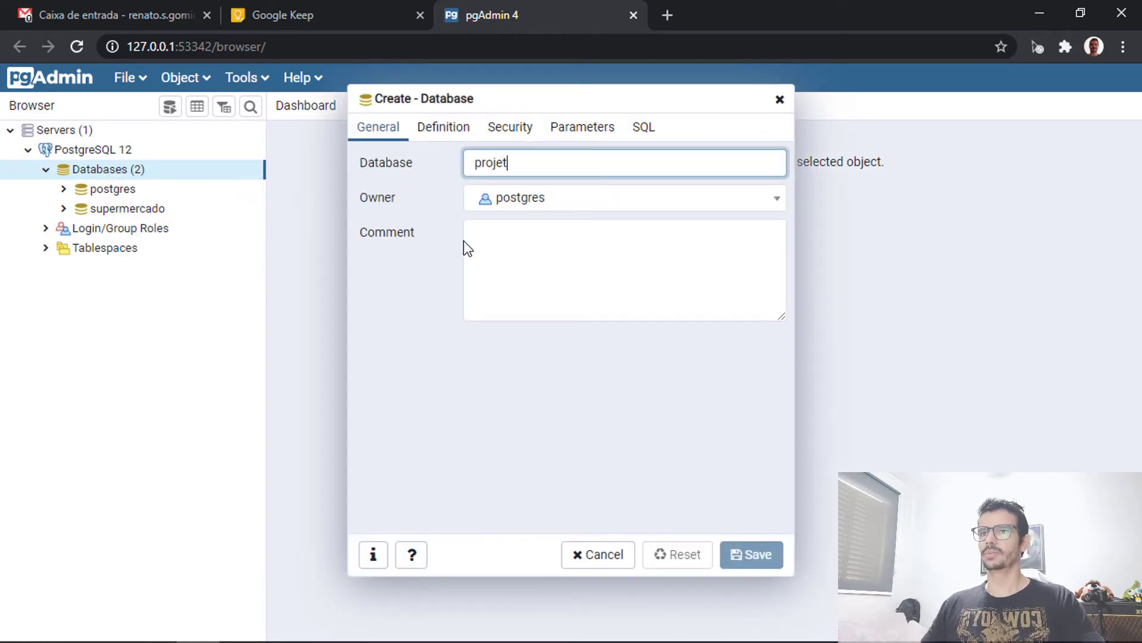
{"action": "type", "text": "o_escola"}
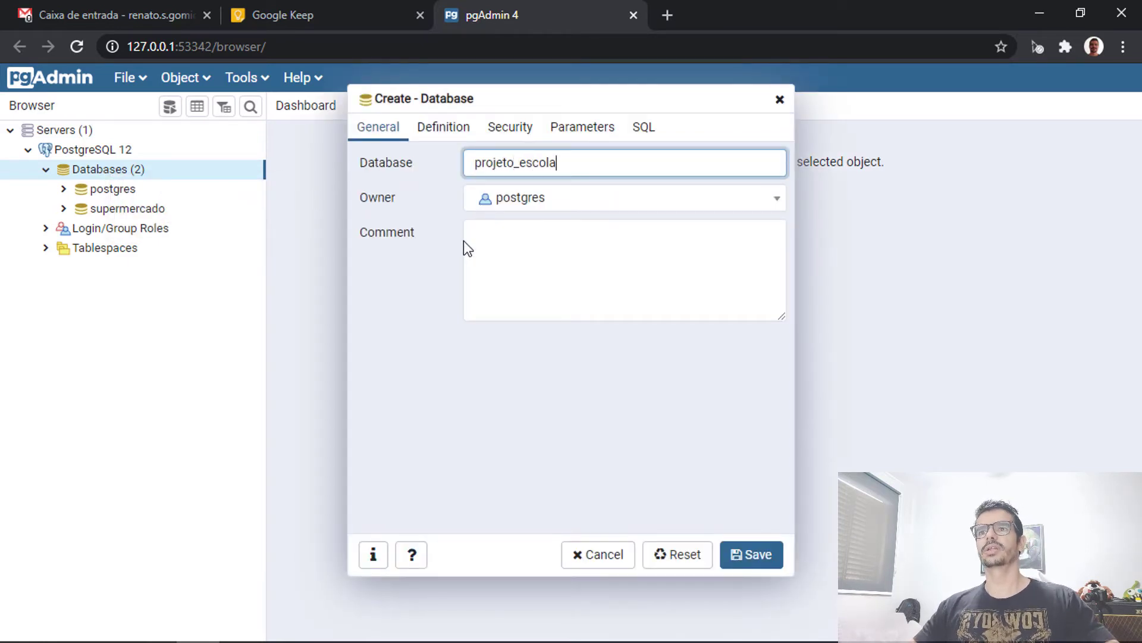
{"action": "left_click_drag", "start_coordinate": [518, 164], "coordinate": [526, 163]}
{"action": "left_click", "coordinate": [627, 173]}
{"action": "left_click", "coordinate": [756, 564]}
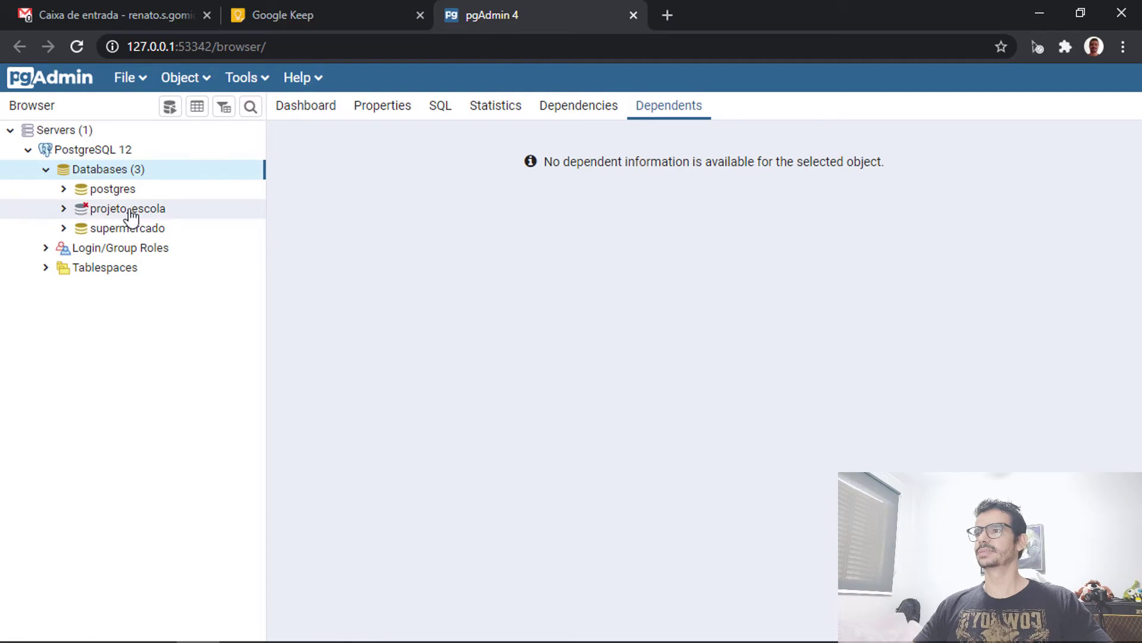
{"action": "left_click", "coordinate": [130, 215]}
{"action": "left_click", "coordinate": [64, 208]}
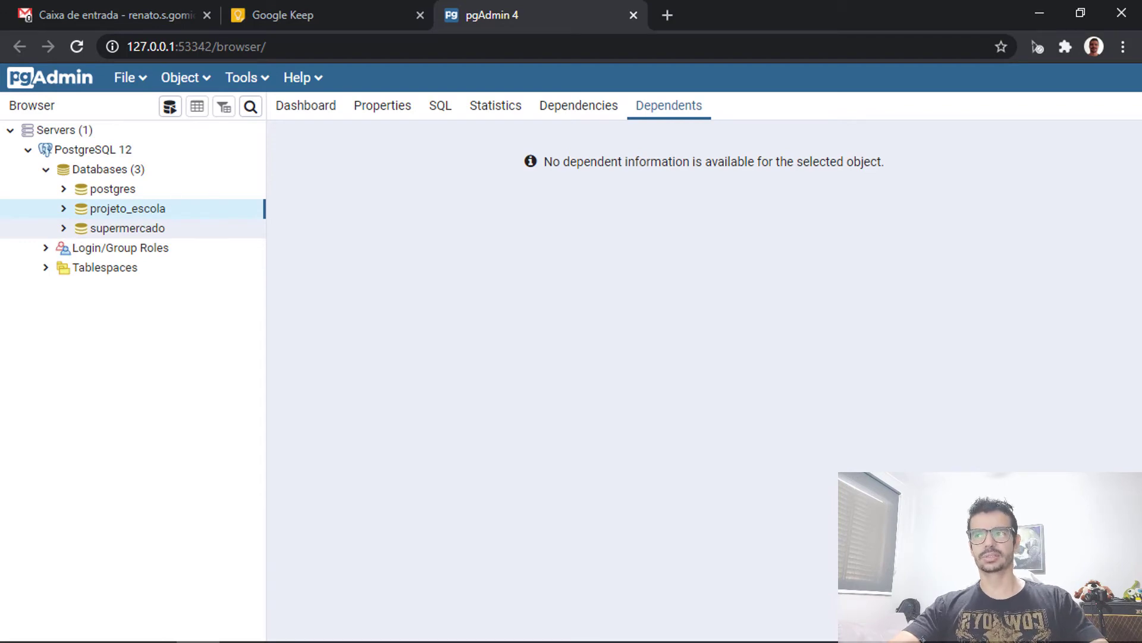
Expand the supermercado database and its Schemas group, and select the public schema
{"action": "left_click", "coordinate": [110, 231]}
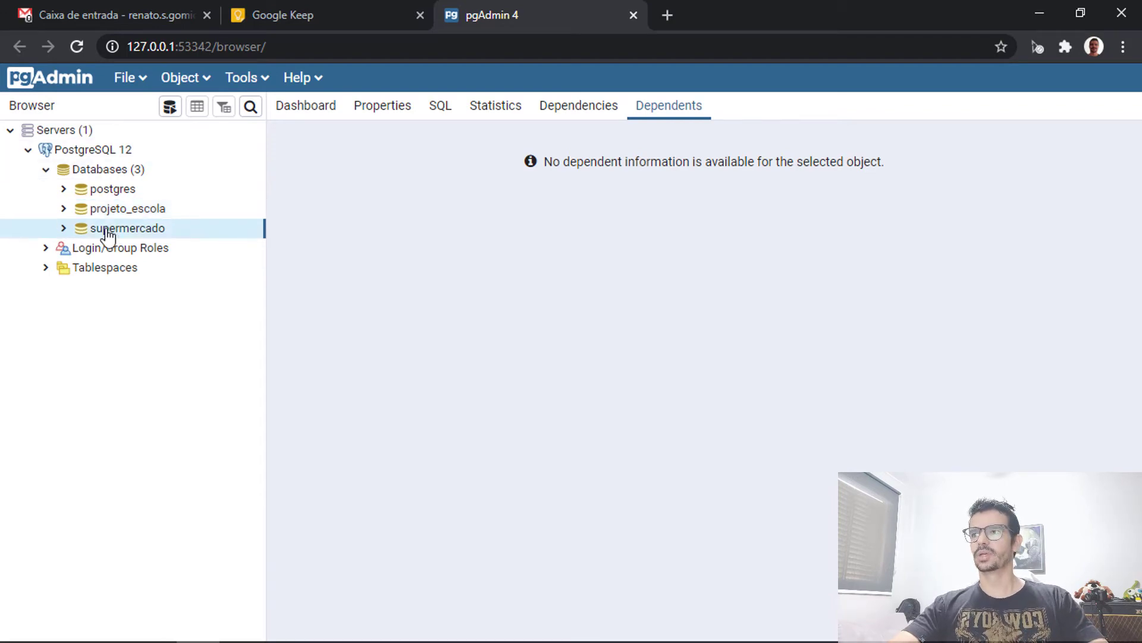
{"action": "left_click", "coordinate": [65, 229]}
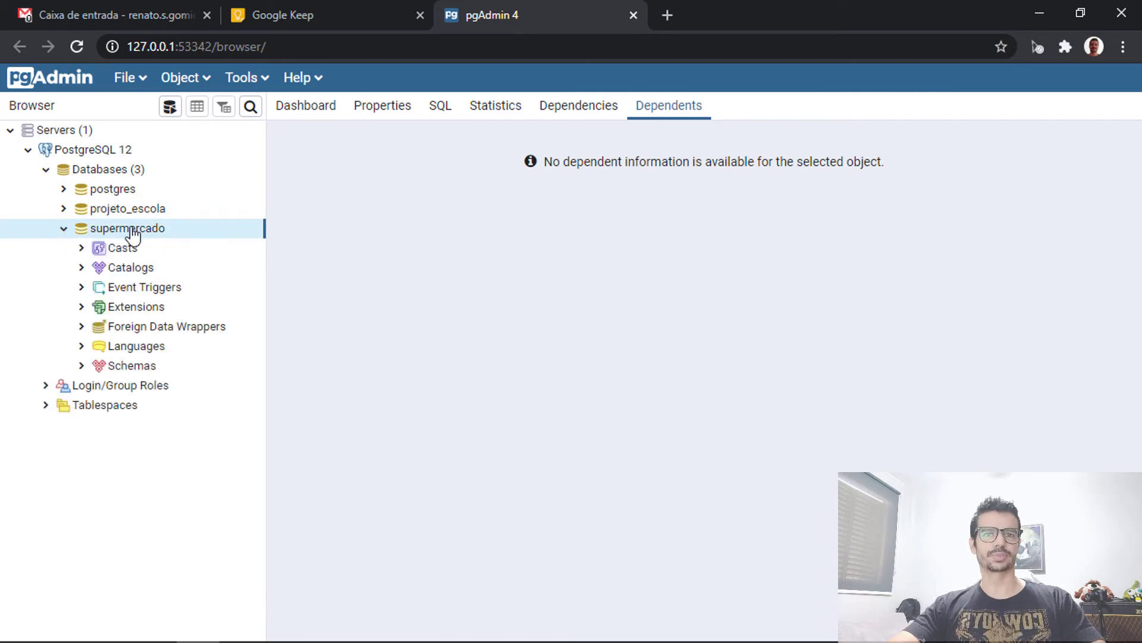
{"action": "left_click", "coordinate": [127, 209]}
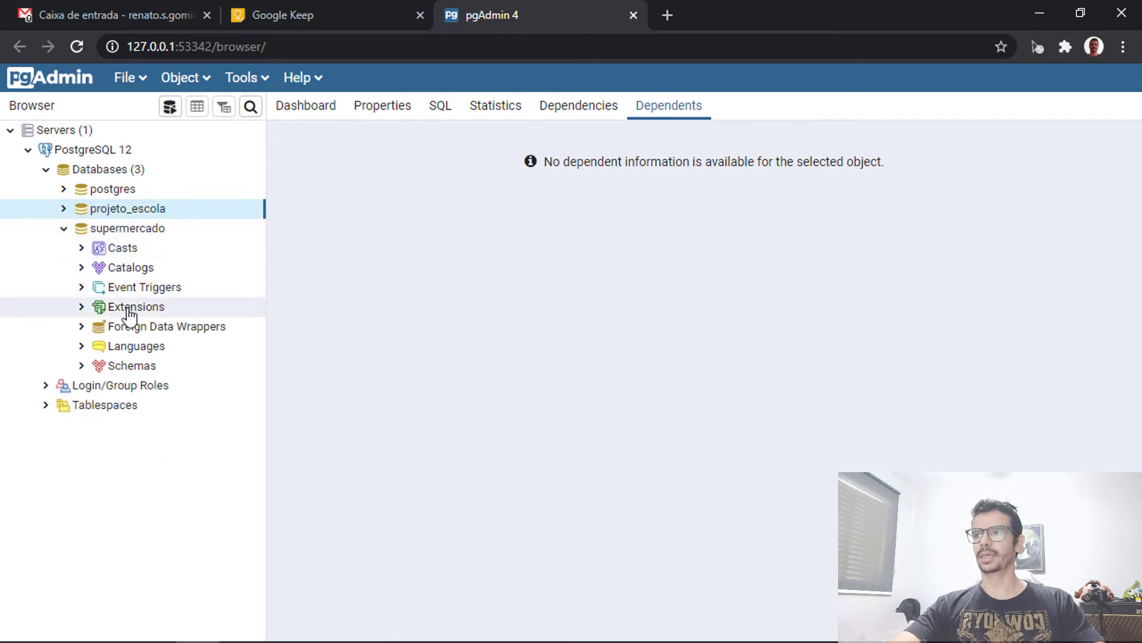
{"action": "left_click", "coordinate": [121, 230]}
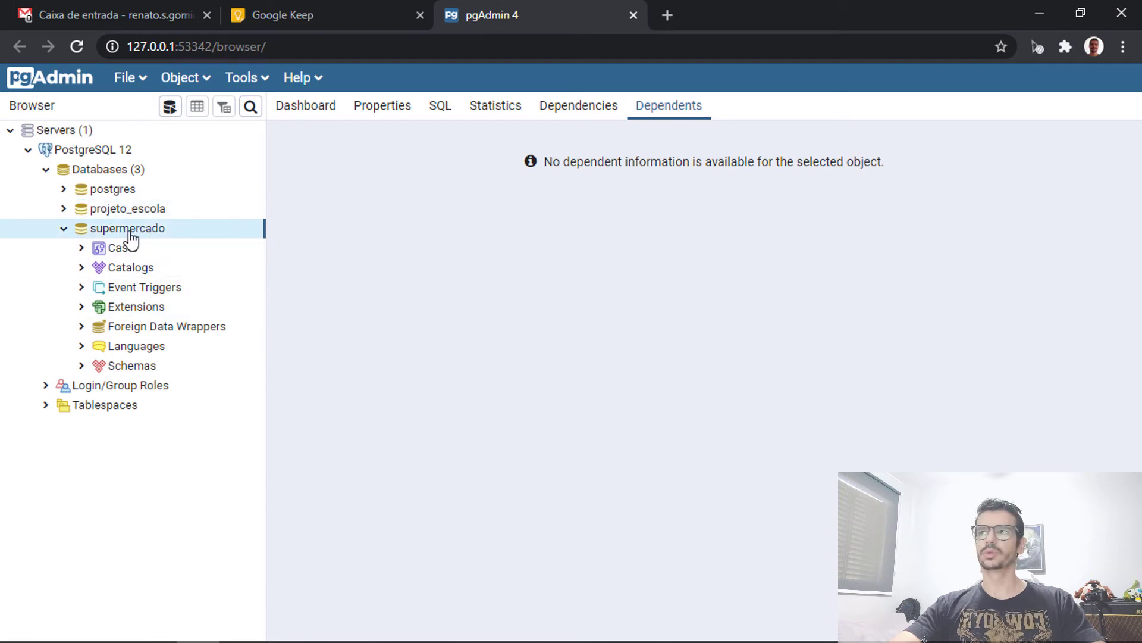
{"action": "left_click", "coordinate": [81, 368]}
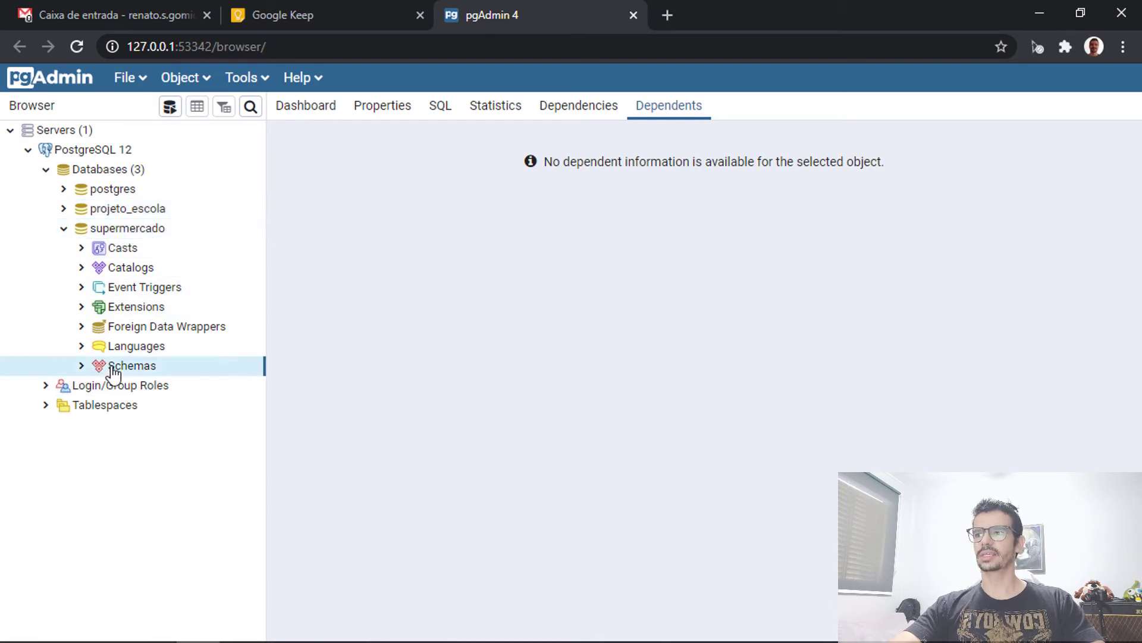
{"action": "left_click", "coordinate": [80, 366]}
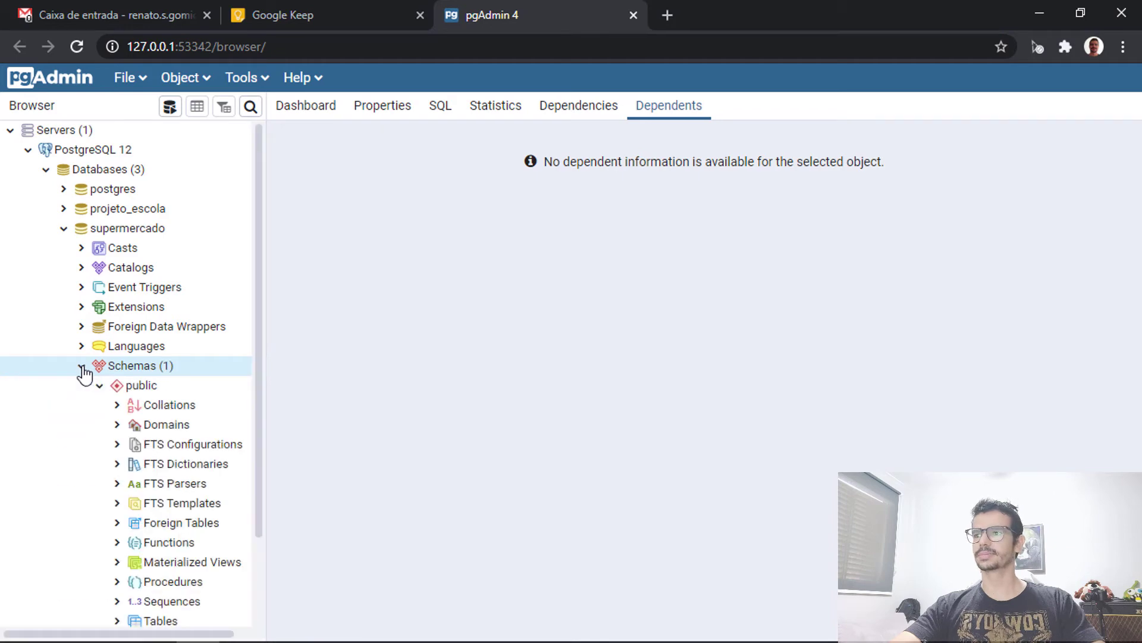
{"action": "scroll", "coordinate": [97, 384], "scroll_direction": "down", "scroll_amount": 2}
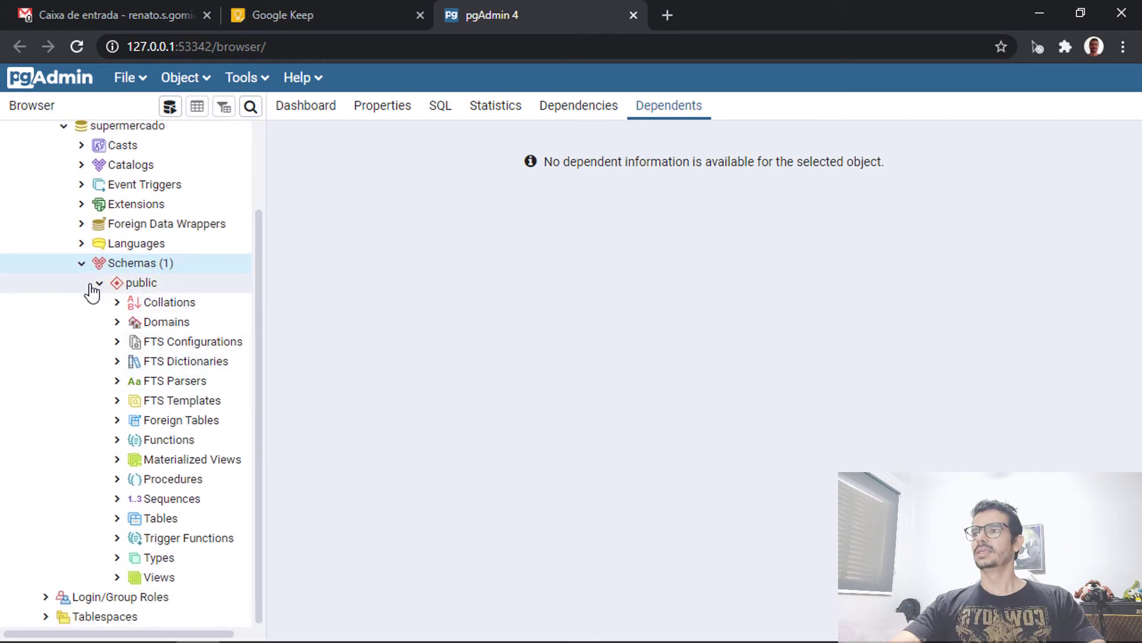
{"action": "left_click", "coordinate": [144, 290]}
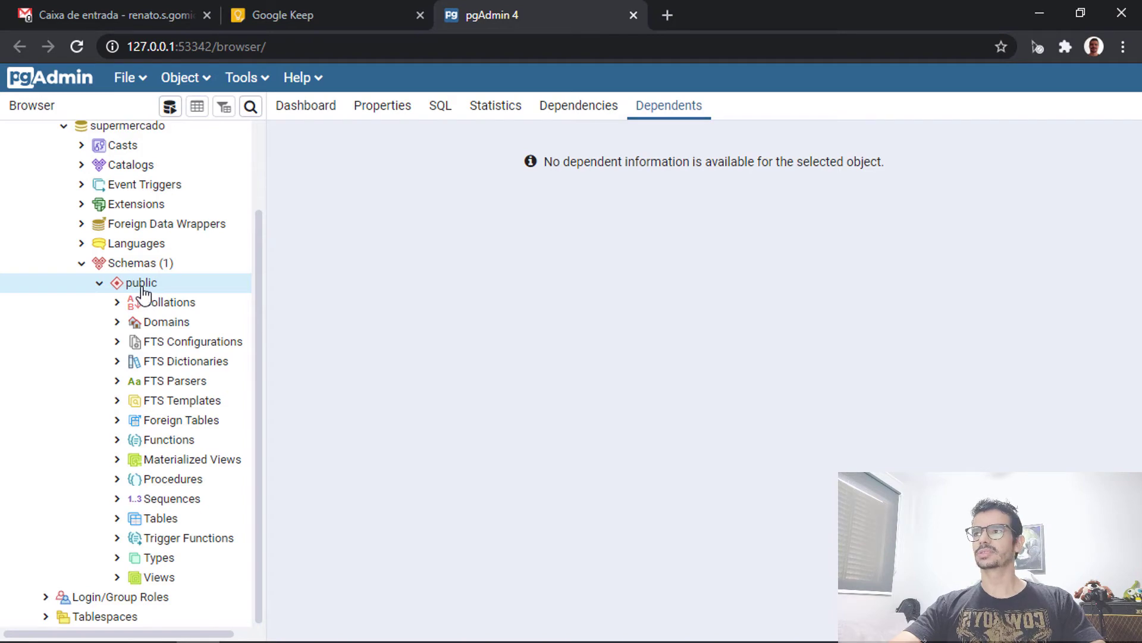
Review the hierarchy from the supermercado database through Schemas to the public schema
{"action": "scroll", "coordinate": [146, 290], "scroll_direction": "up", "scroll_amount": 3}
{"action": "left_click", "coordinate": [126, 197]}
{"action": "left_click", "coordinate": [164, 331]}
{"action": "left_click", "coordinate": [149, 354]}
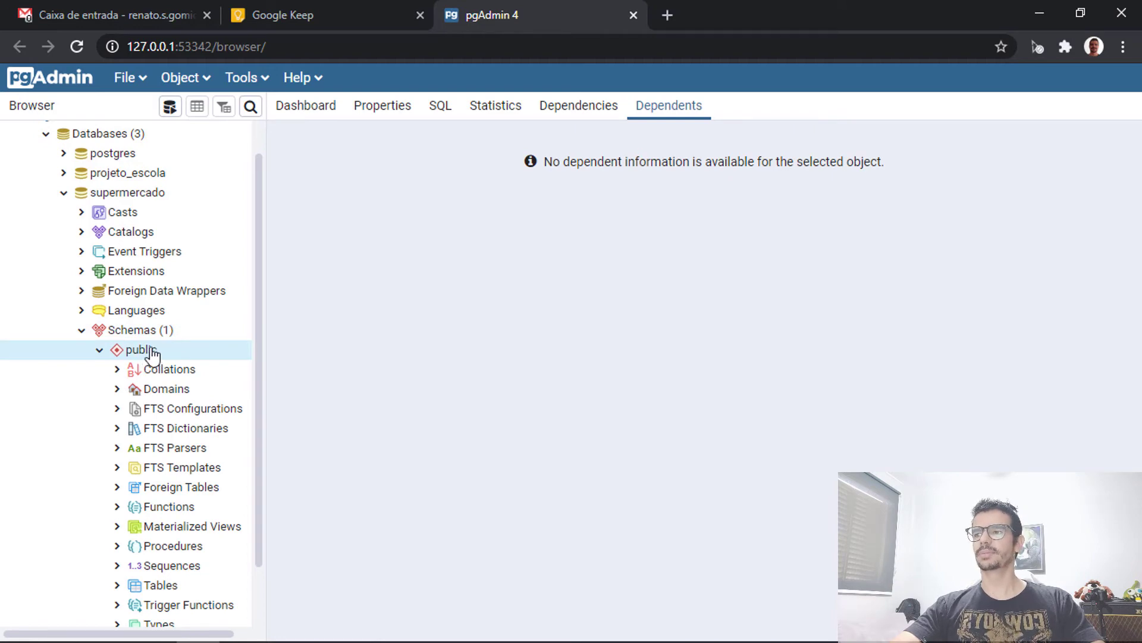
Select the Tables group in supermercado's public schema and view its table creation option without starting it
{"action": "scroll", "coordinate": [134, 409], "scroll_direction": "down", "scroll_amount": 3}
{"action": "left_click", "coordinate": [116, 517]}
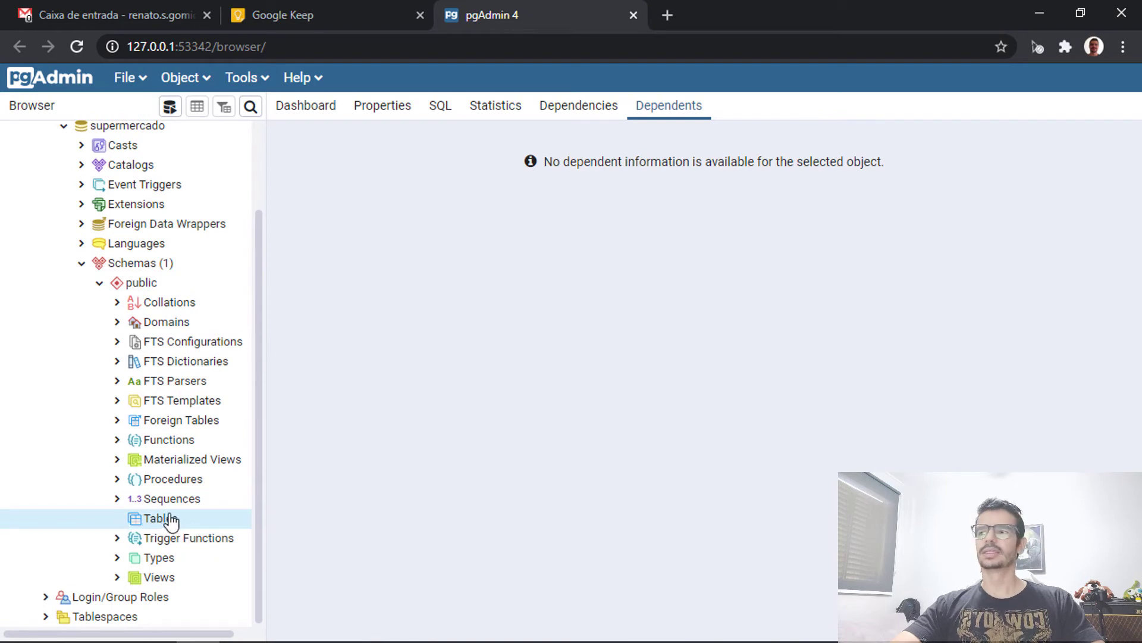
{"action": "scroll", "coordinate": [76, 238], "scroll_direction": "up", "scroll_amount": 1}
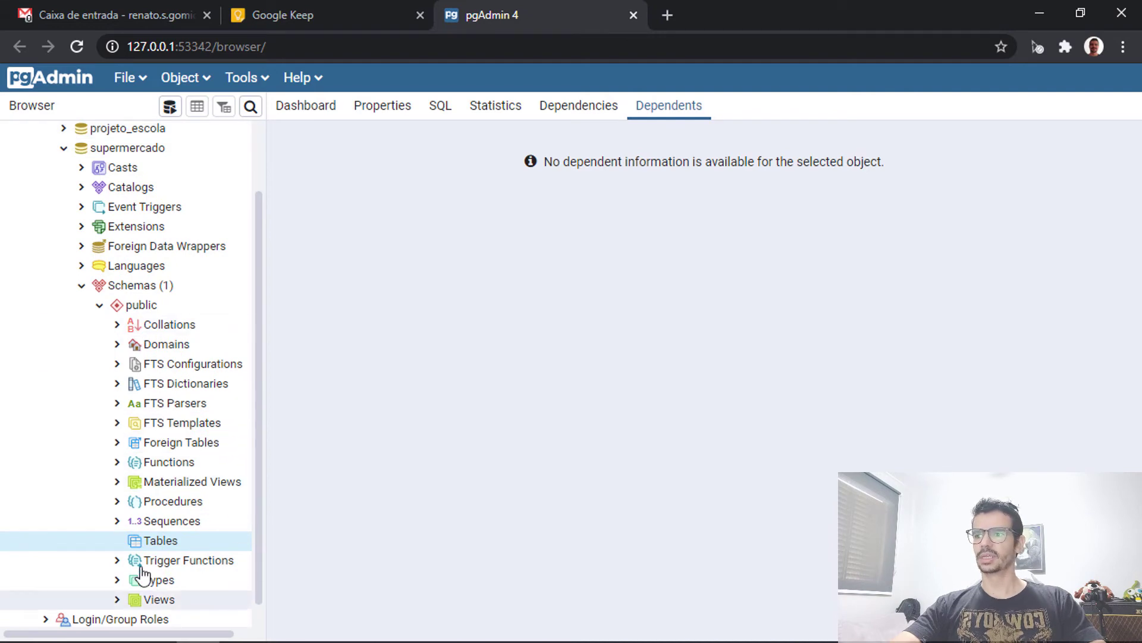
{"action": "right_click", "coordinate": [171, 551]}
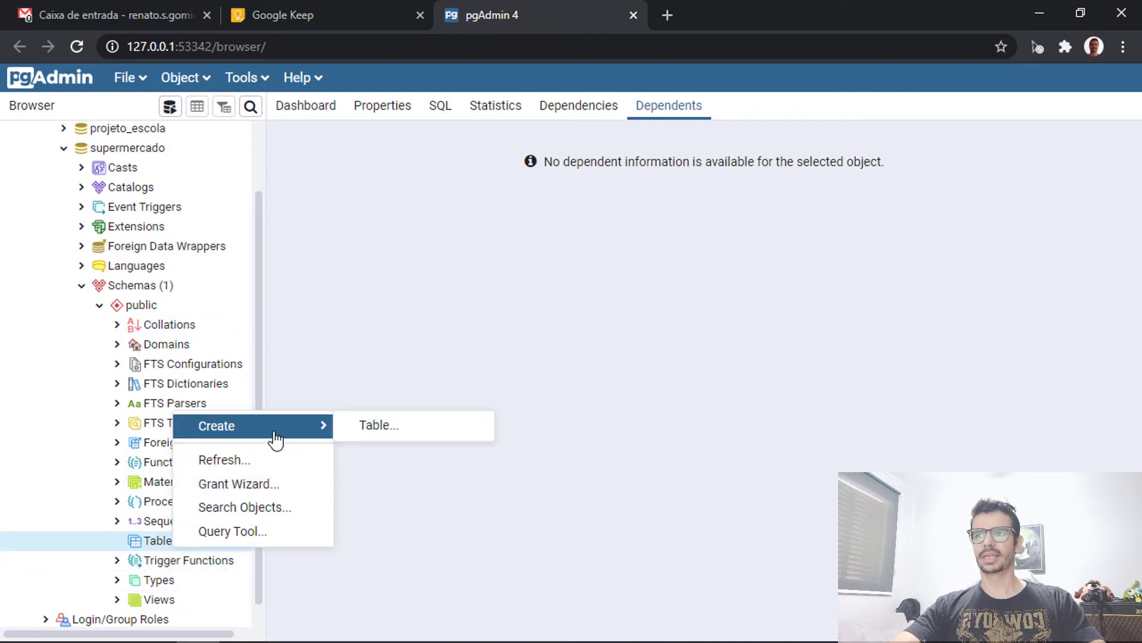
{"action": "left_click", "coordinate": [132, 540]}
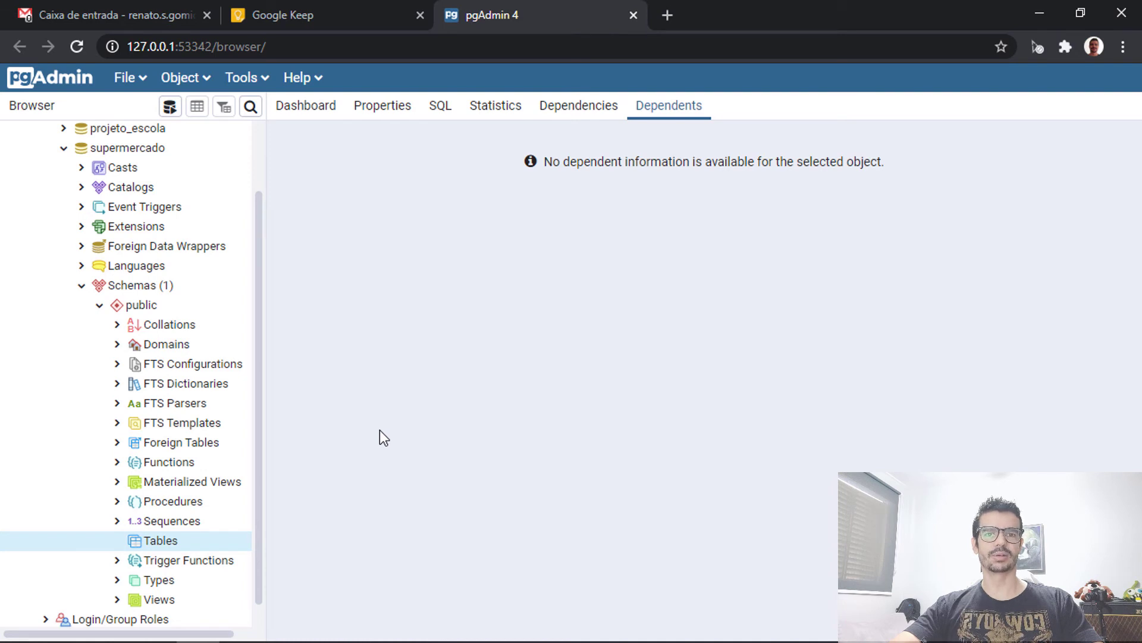
Open a query editor for supermercado and run a create table statement for produto with one column, nome varchar(100)
{"action": "right_click", "coordinate": [168, 551]}
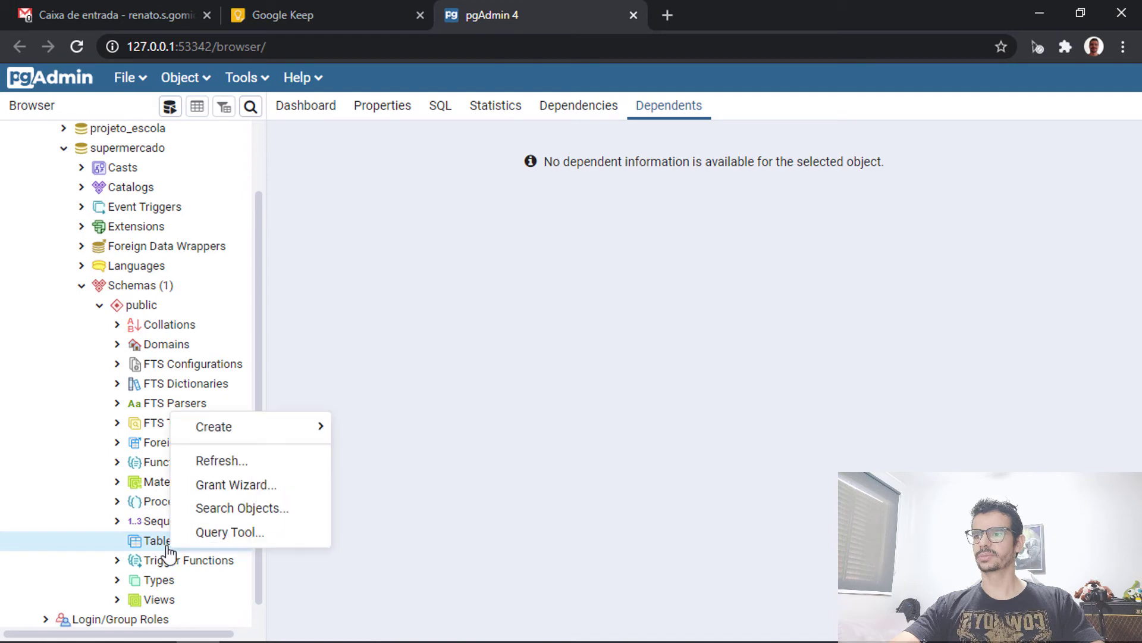
{"action": "left_click", "coordinate": [242, 538]}
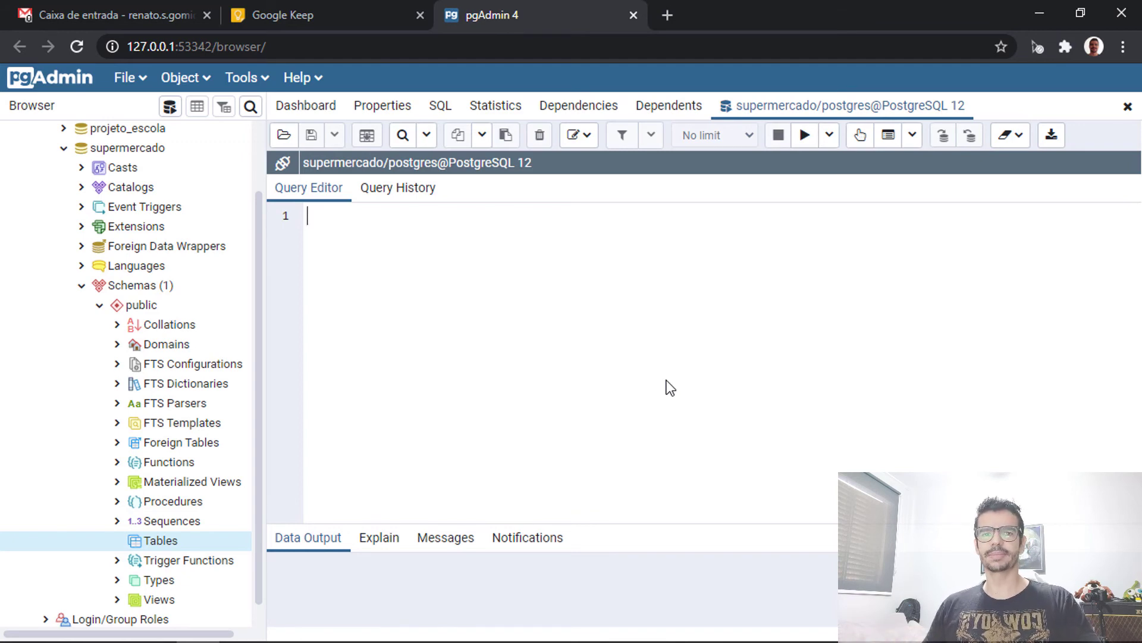
{"action": "type", "text": "create table "}
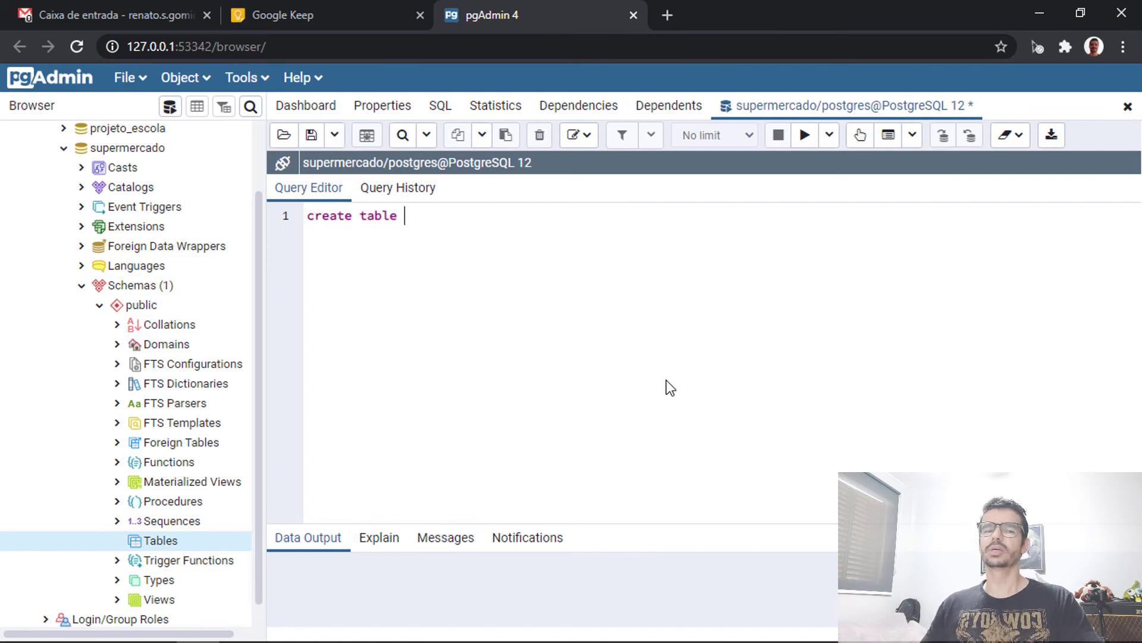
{"action": "type", "text": "produto()"}
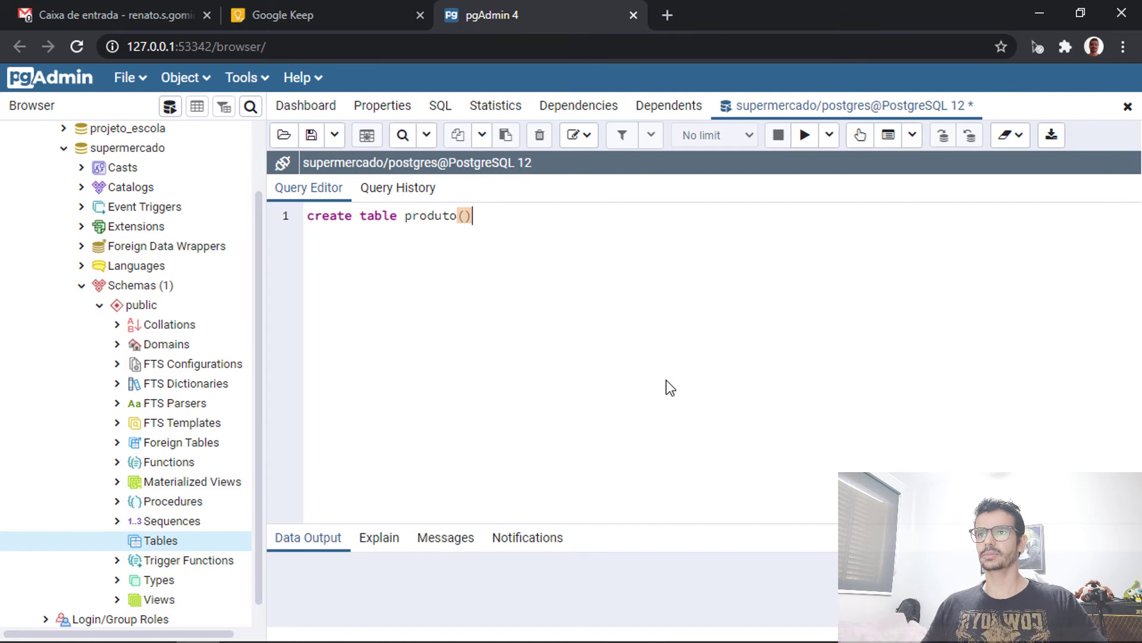
{"action": "key", "text": "Return"}
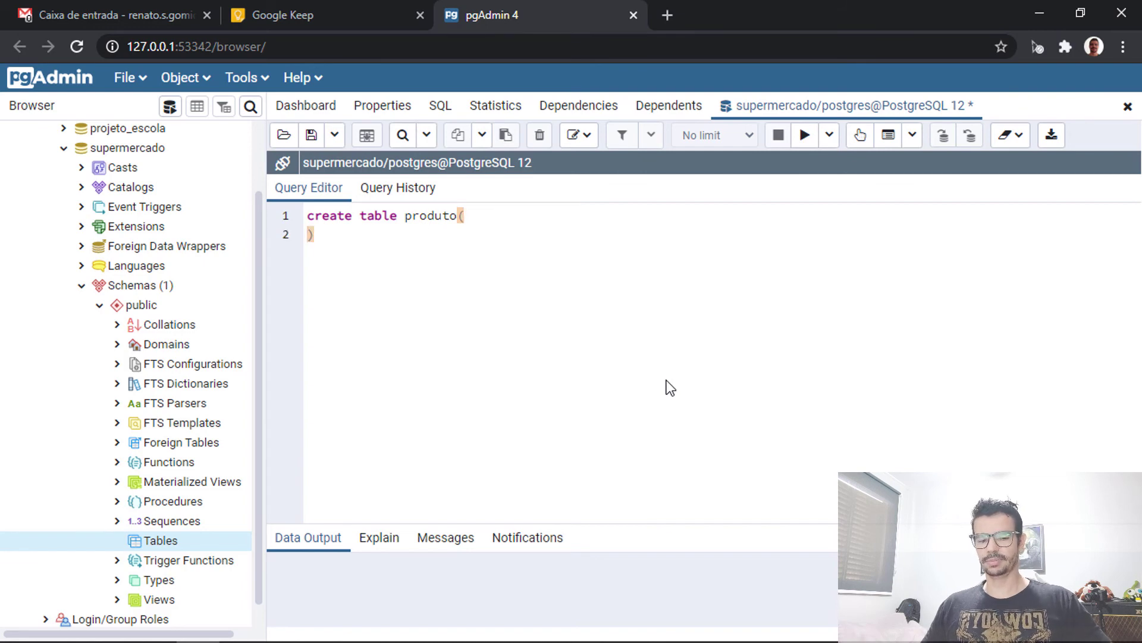
{"action": "type", "text": ";"}
{"action": "key", "text": "Up"}
{"action": "key", "text": "Return"}
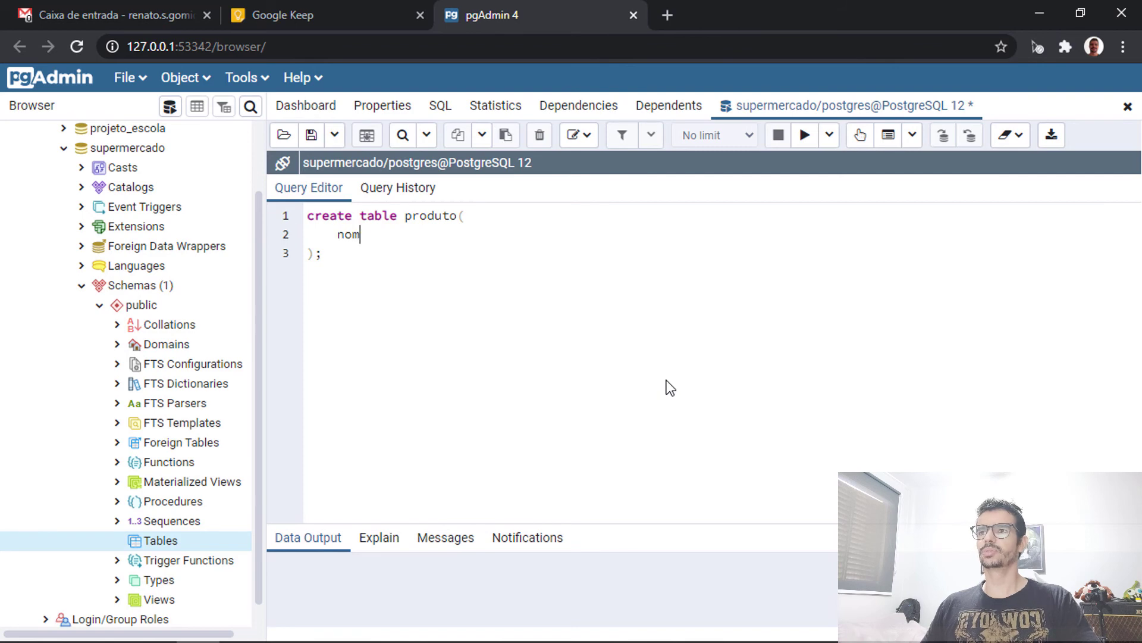
{"action": "type", "text": "nome varchar(100"}
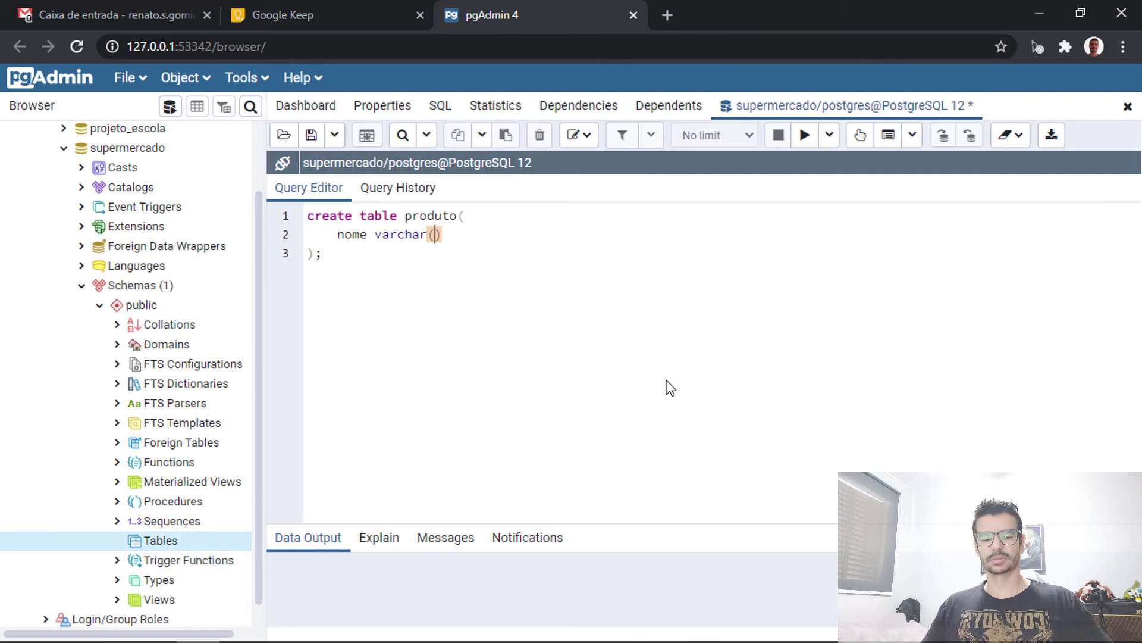
{"action": "left_click", "coordinate": [802, 137]}
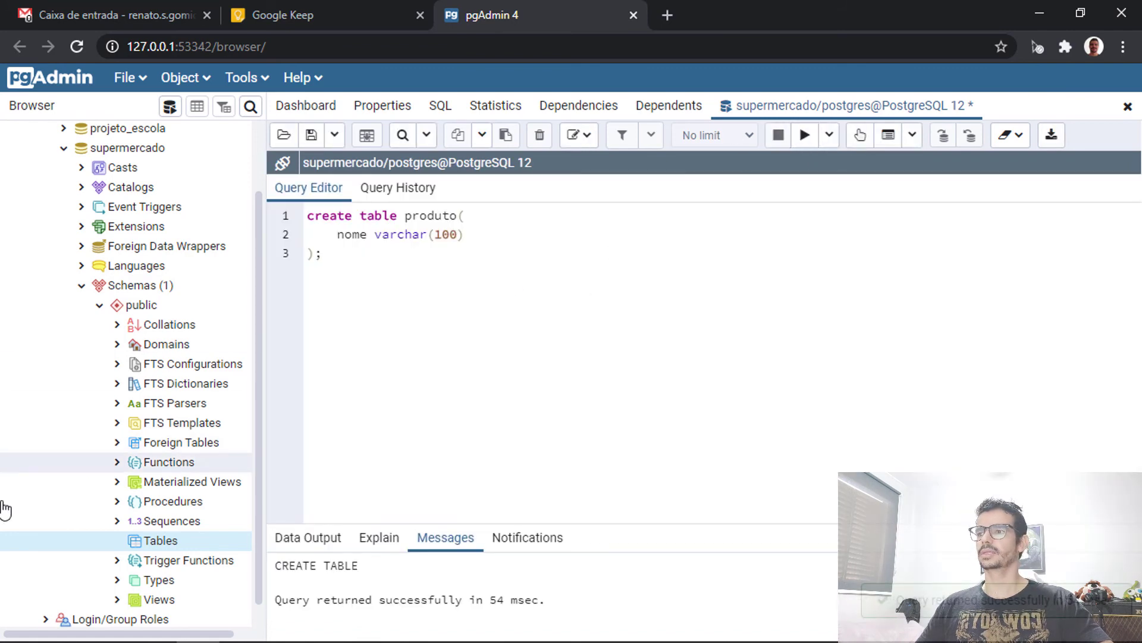
Refresh the Tables group in supermercado's public schema and expand it to list its tables
{"action": "right_click", "coordinate": [164, 553]}
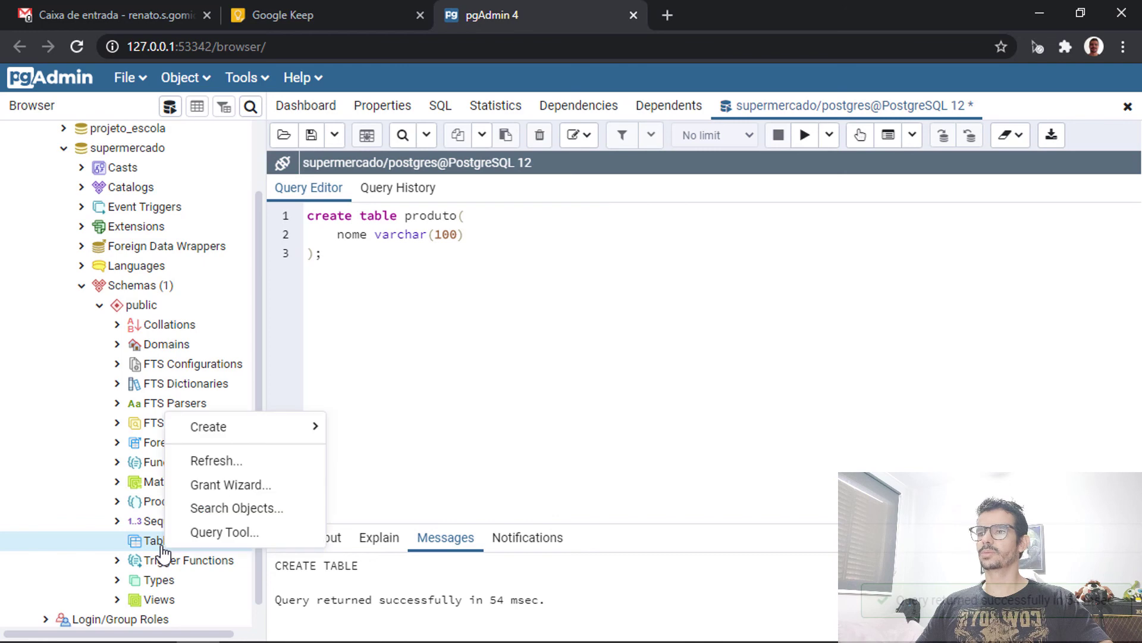
{"action": "left_click", "coordinate": [203, 461]}
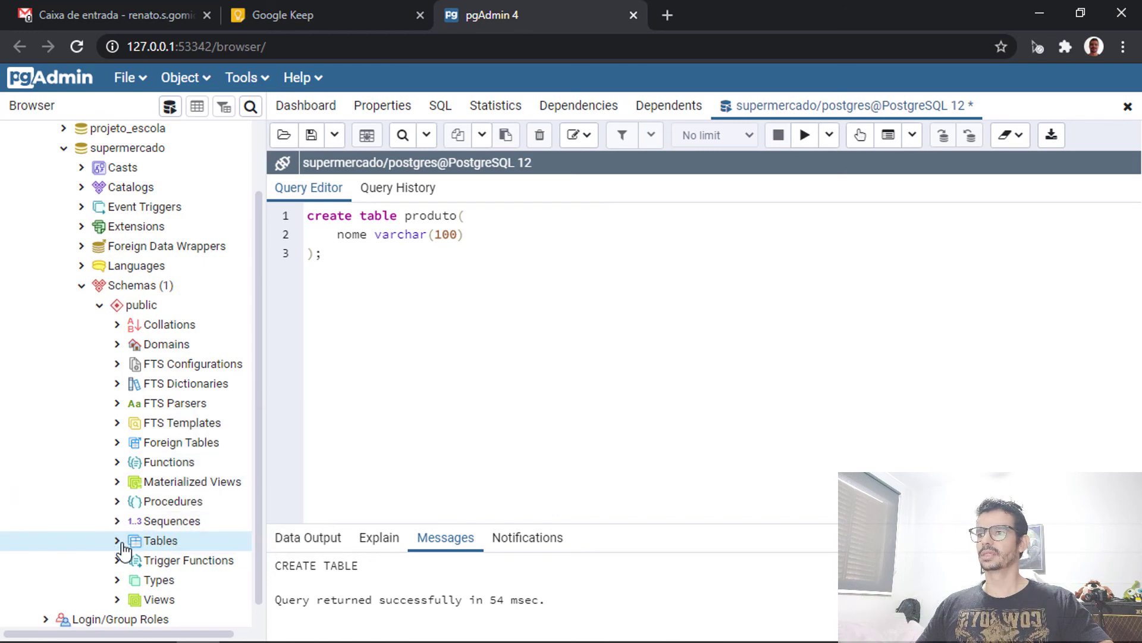
{"action": "left_click", "coordinate": [117, 540]}
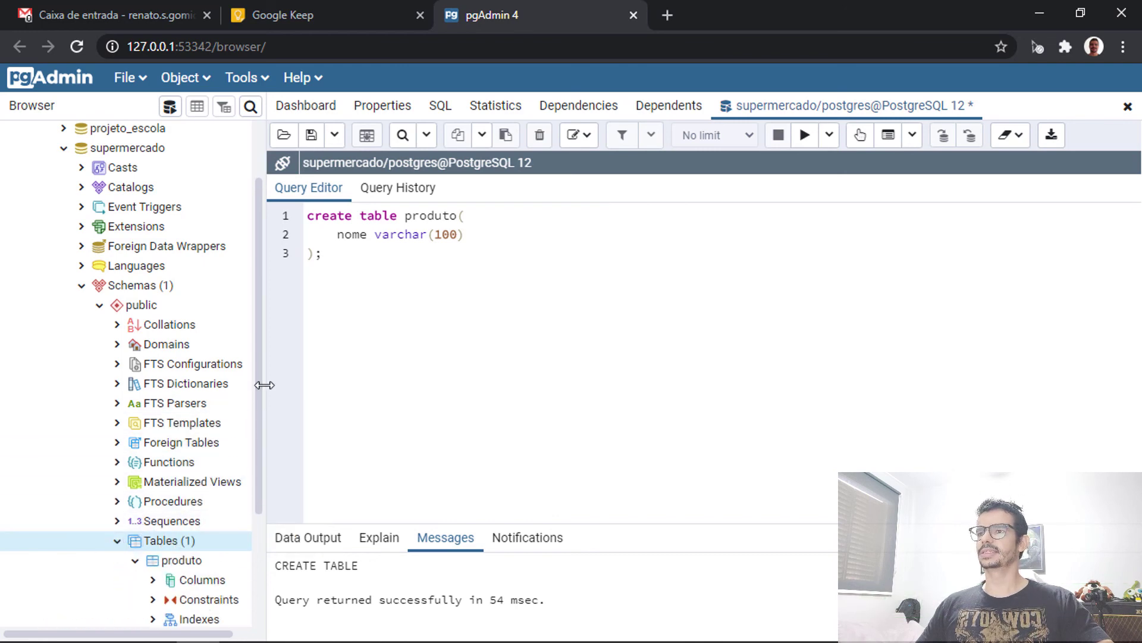
Select the produto table in the object tree, followed by its parent database supermercado
{"action": "scroll", "coordinate": [256, 388], "scroll_direction": "down", "scroll_amount": 1}
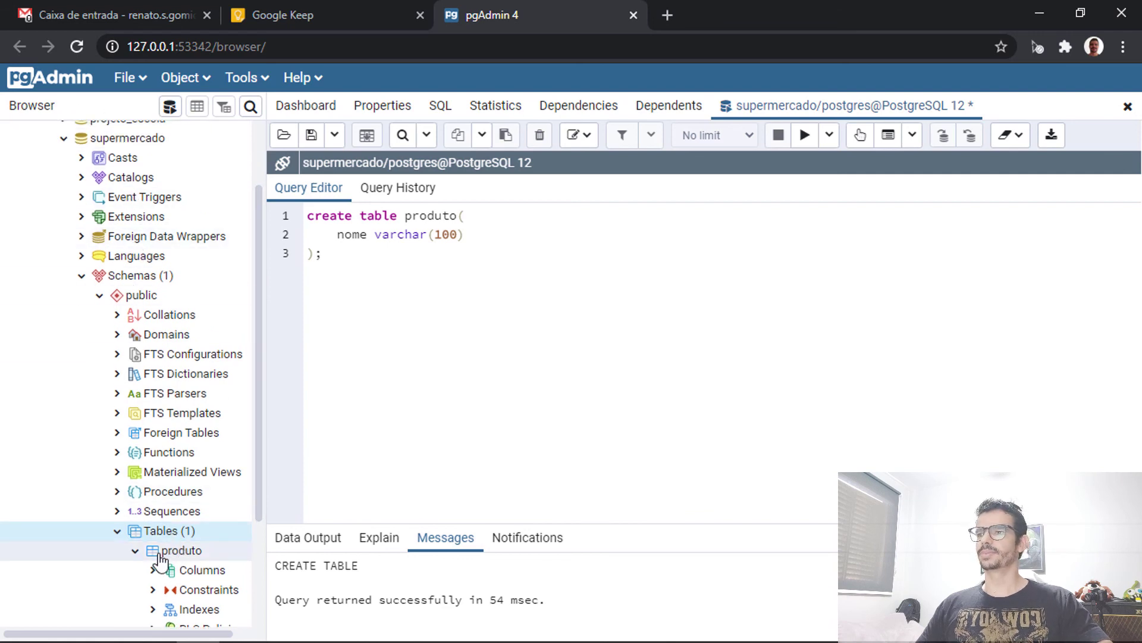
{"action": "left_click", "coordinate": [172, 552]}
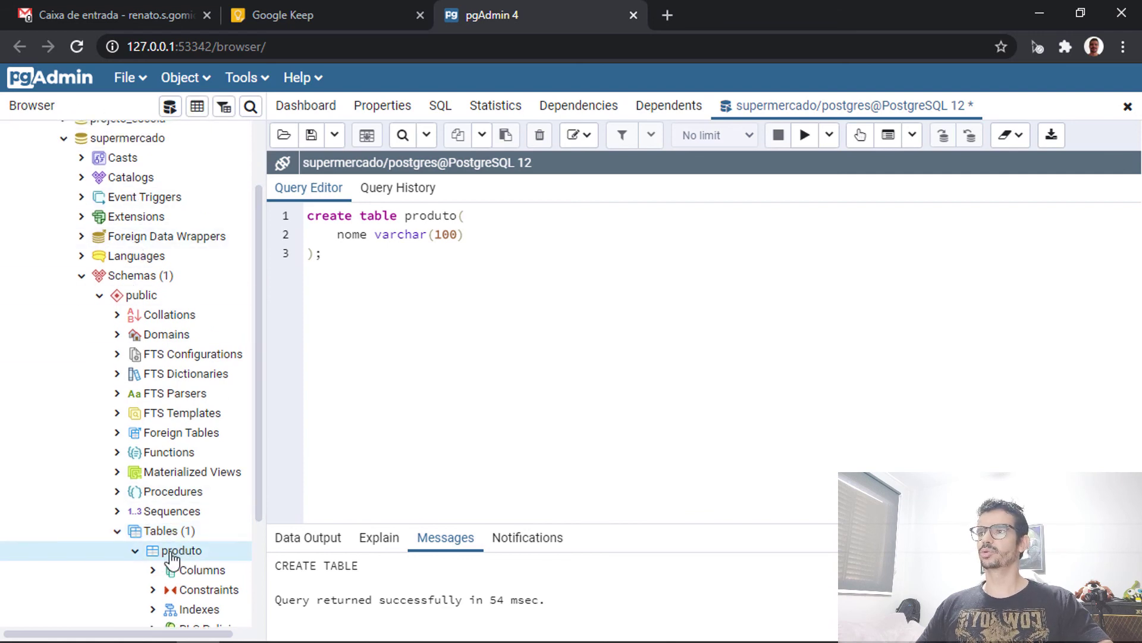
{"action": "left_click", "coordinate": [122, 140]}
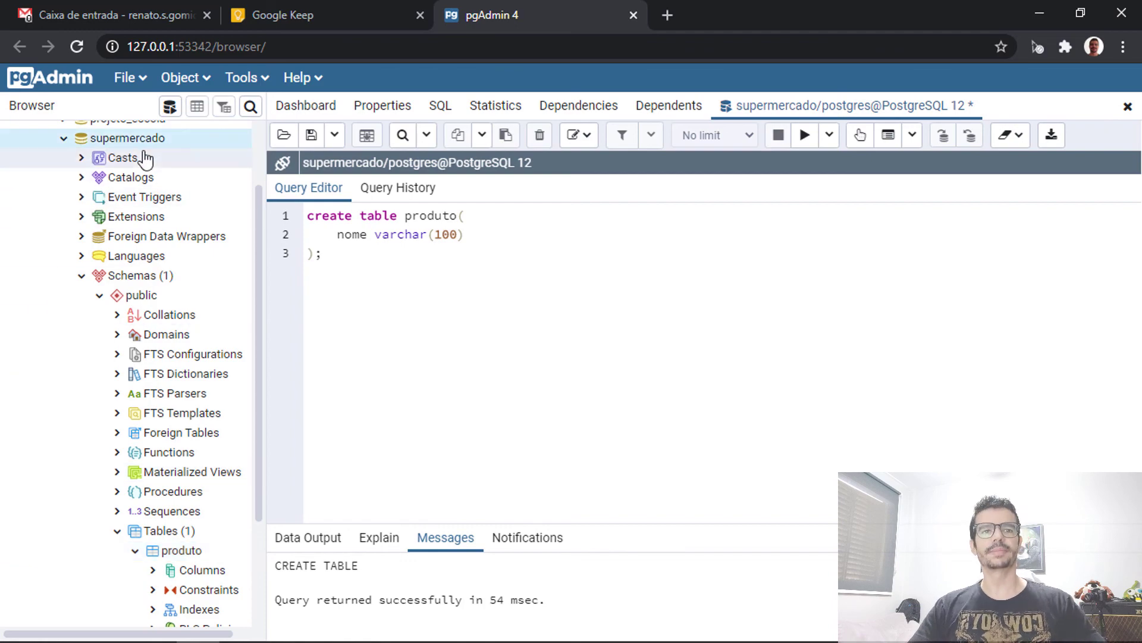